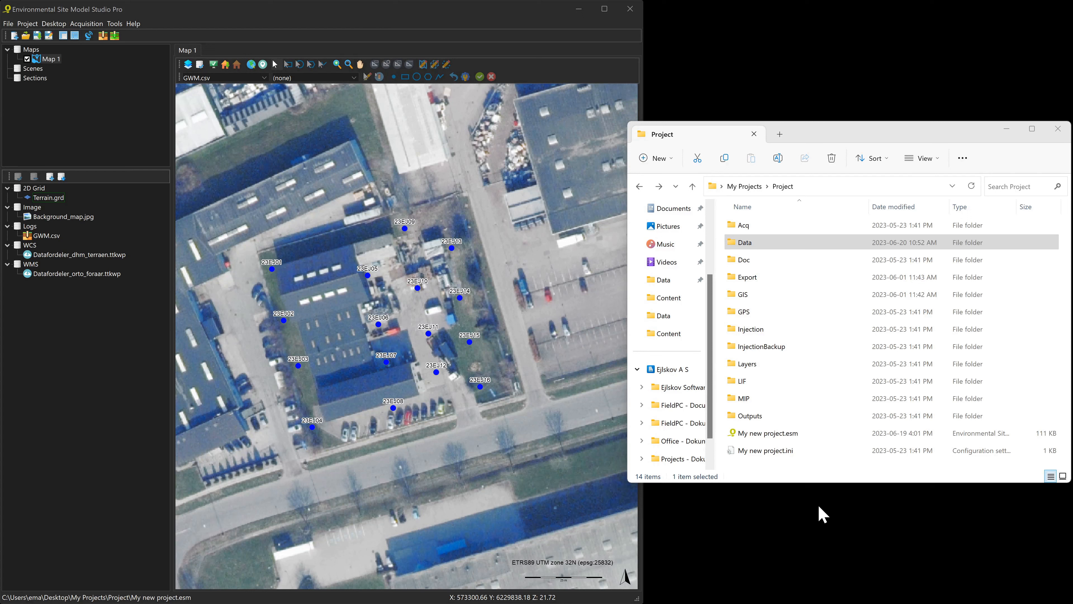
# Step: Open GWM.csv from the project's Data folder in Excel and fit the Date column's width to its contents
pyautogui.click(744, 249)
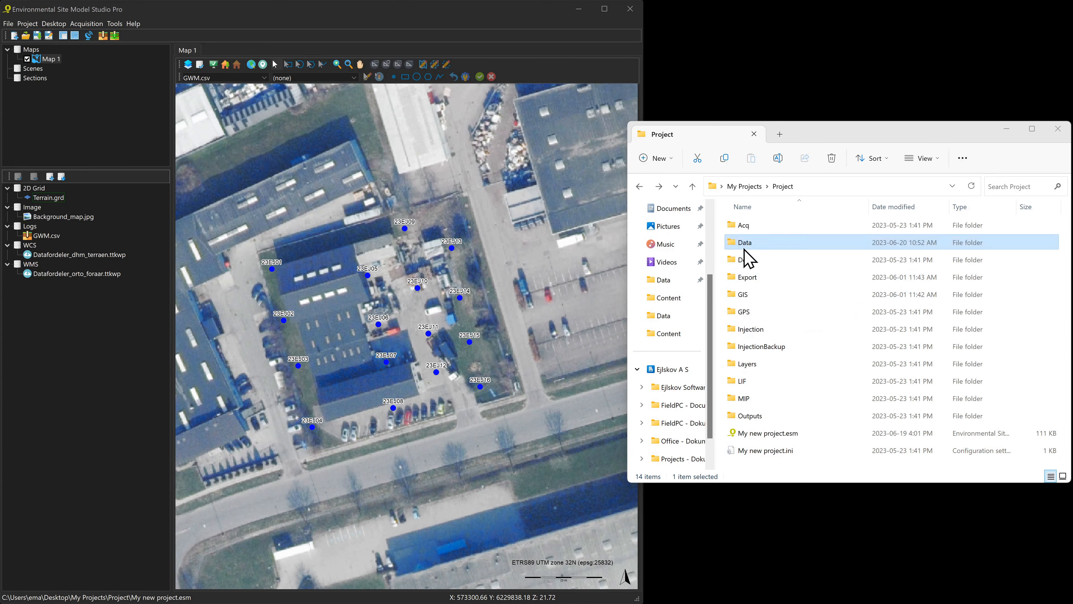
pyautogui.doubleClick(761, 245)
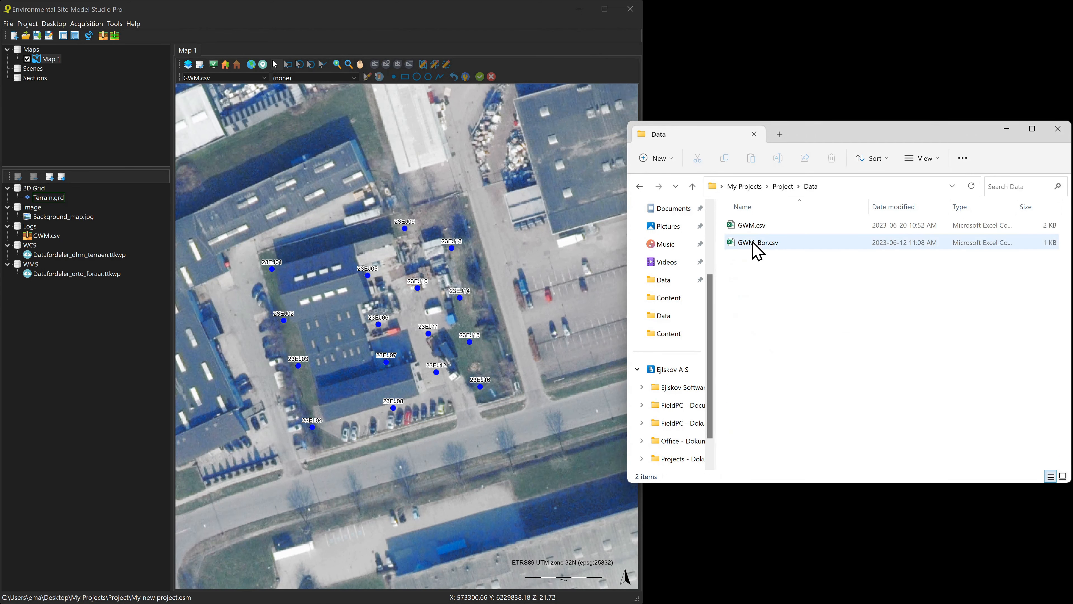
pyautogui.click(755, 228)
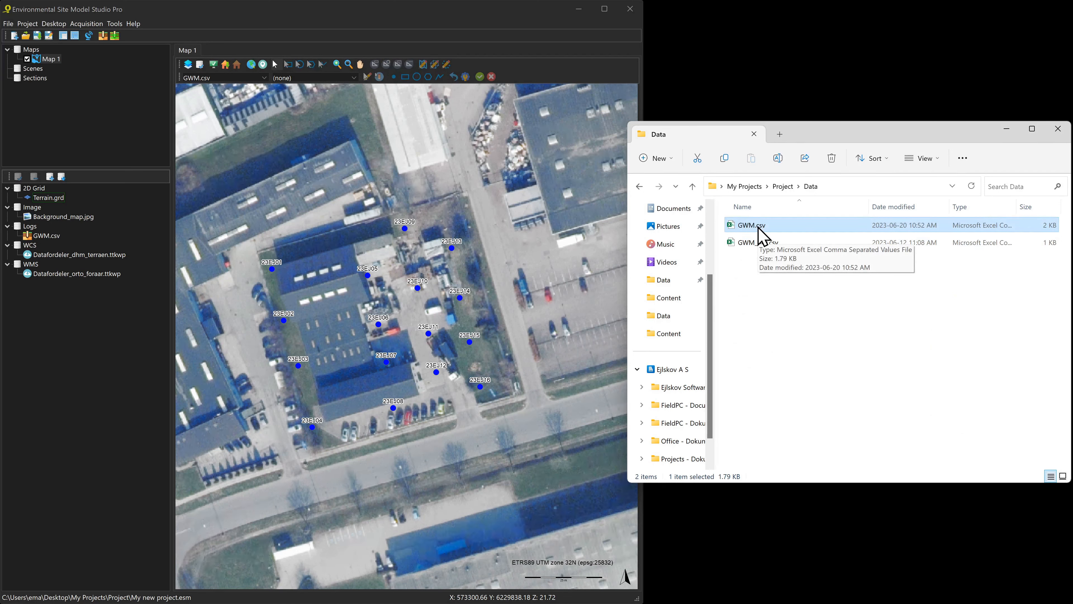
pyautogui.doubleClick(759, 229)
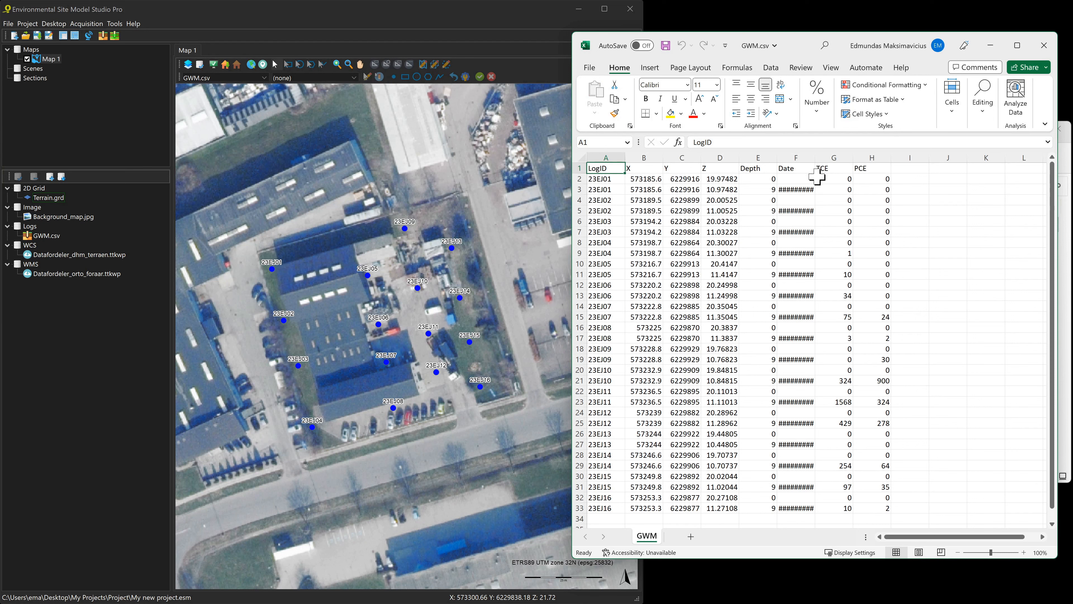
pyautogui.doubleClick(817, 158)
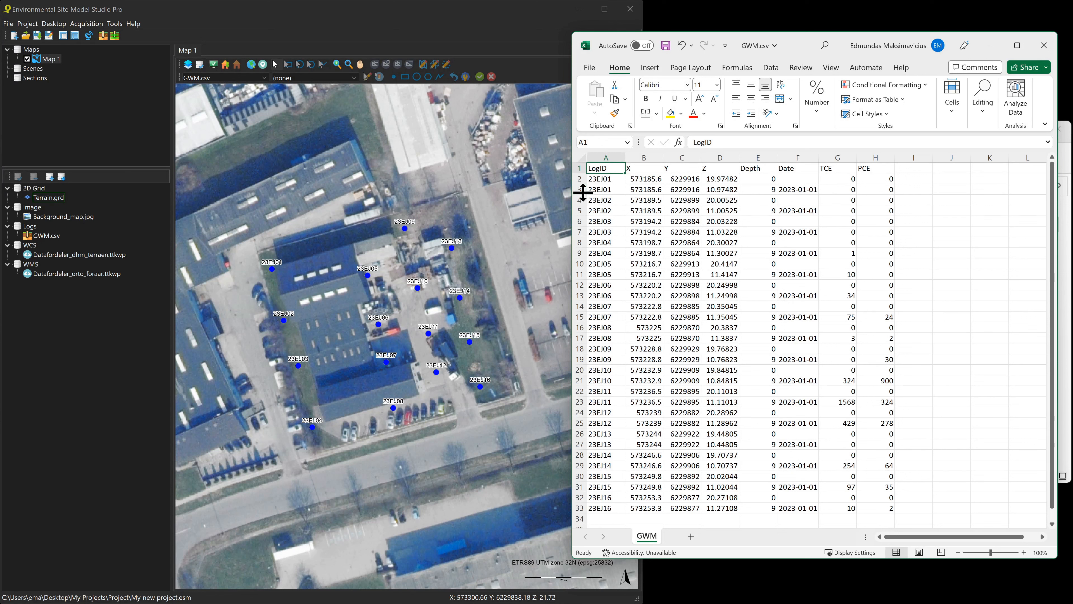
# Step: Insert a blank row above the first row of each log from 23EJ02 to 23EJ06
pyautogui.moveTo(575, 179); pyautogui.dragTo(576, 190)
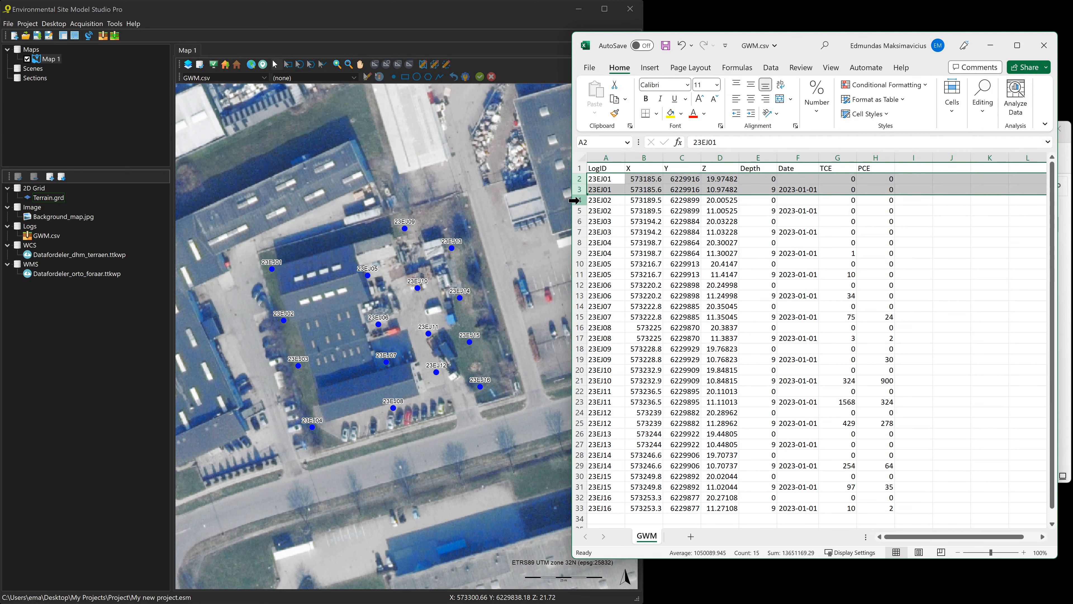
pyautogui.click(575, 200)
pyautogui.rightClick(575, 200)
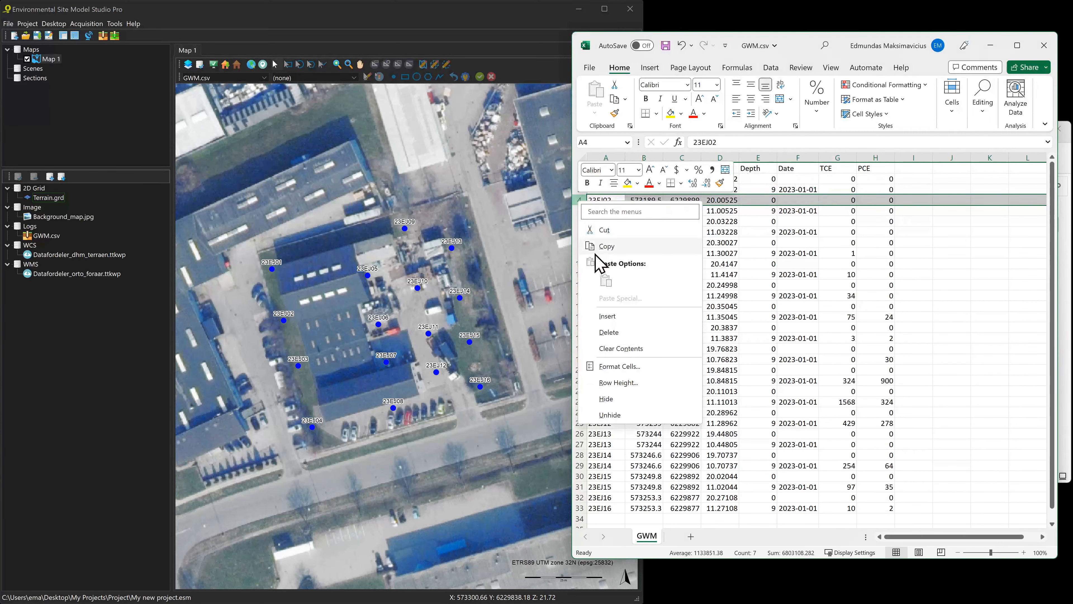
pyautogui.click(612, 317)
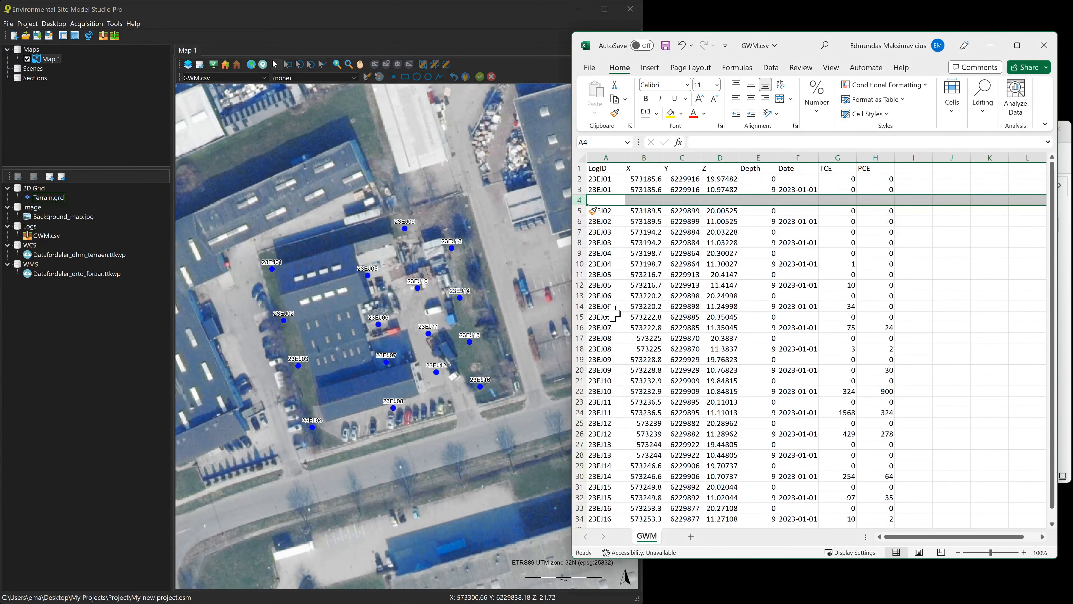
pyautogui.click(576, 232)
pyautogui.press('F4')
pyautogui.click(577, 264)
pyautogui.press('F4')
pyautogui.click(578, 296)
pyautogui.press('F4')
pyautogui.click(578, 328)
pyautogui.press('F4')
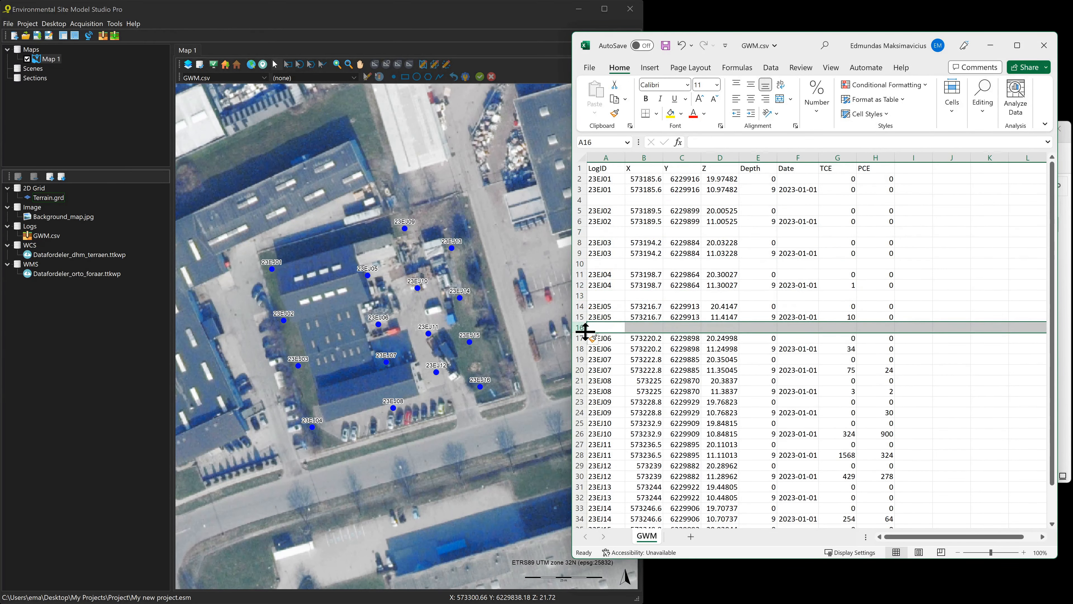
# Step: Insert a blank row above the first row of logs 23EJ07, 23EJ08 and 23EJ09
pyautogui.scroll(-2, 582, 331)
pyautogui.click(580, 296)
pyautogui.press('F4')
pyautogui.click(579, 328)
pyautogui.press('F4')
pyautogui.click(579, 359)
pyautogui.press('F4')
# Step: Insert a blank row above the first row of each log from 23EJ10 to 23EJ16
pyautogui.scroll(-2, 580, 358)
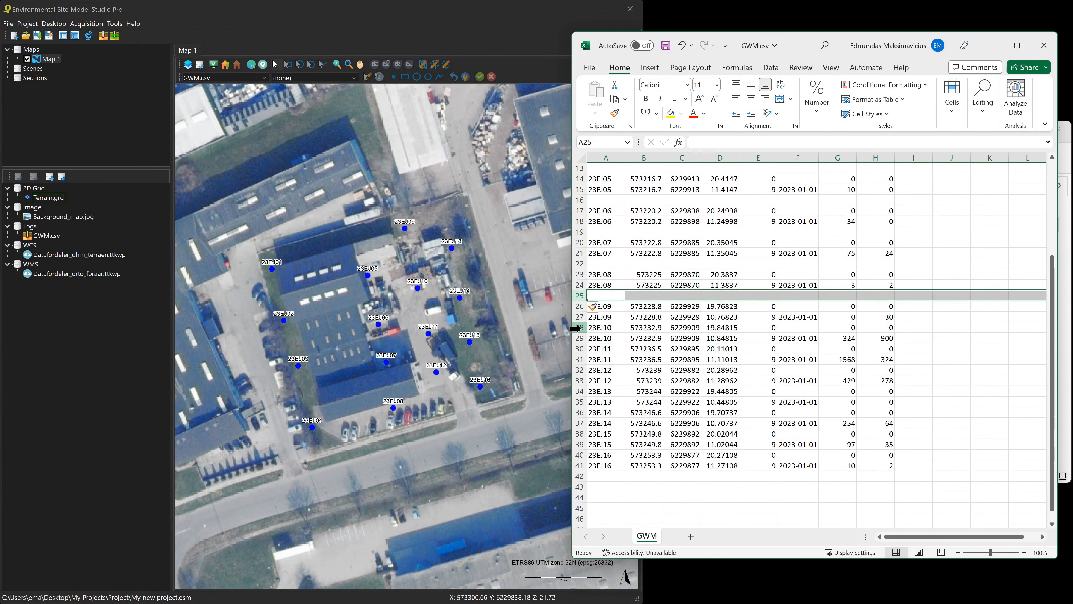
pyautogui.click(579, 328)
pyautogui.click(579, 391)
pyautogui.press('F4')
pyautogui.click(579, 423)
pyautogui.press('F4')
pyautogui.click(578, 455)
pyautogui.press('F4')
pyautogui.scroll(-3, 577, 444)
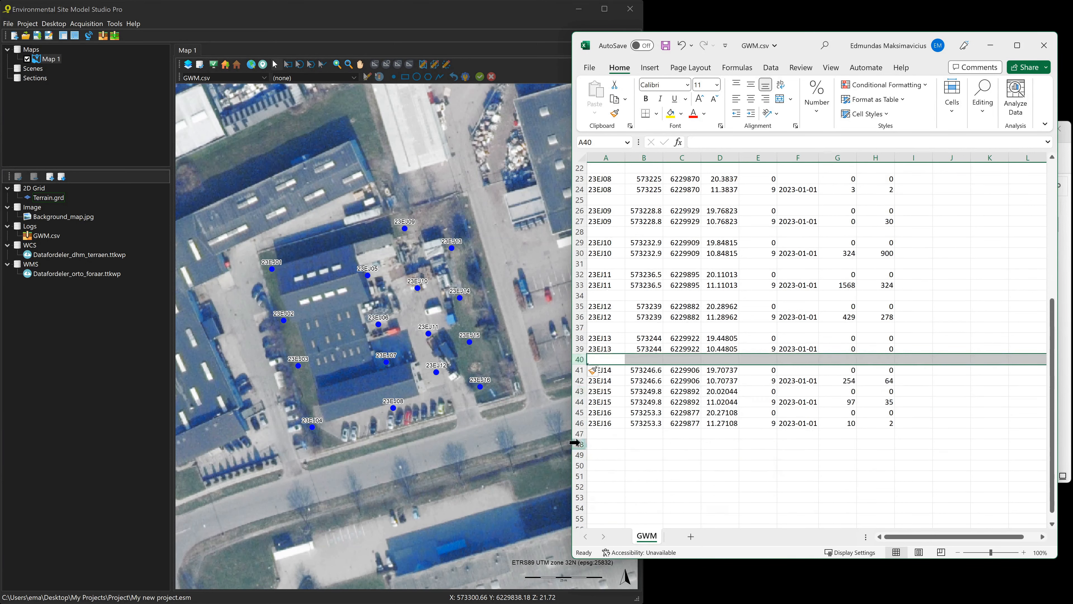
pyautogui.click(579, 391)
pyautogui.click(580, 424)
pyautogui.press('F4')
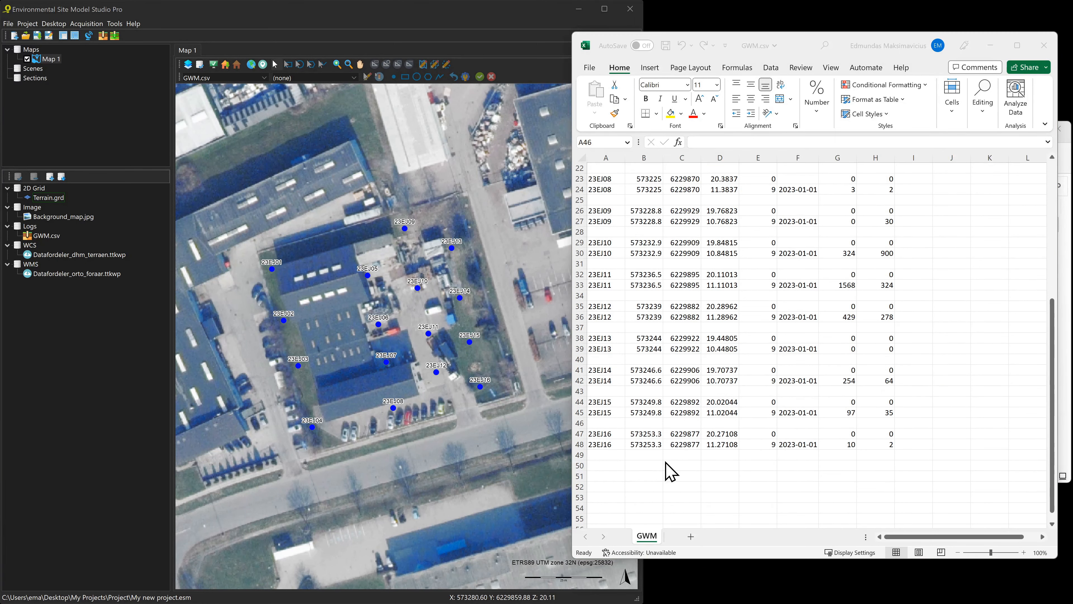
# Step: Copy the LogID to Depth cells of the 9 m depth rows into the blank rows below for logs 23EJ01 to 23EJ03
pyautogui.scroll(7, 670, 463)
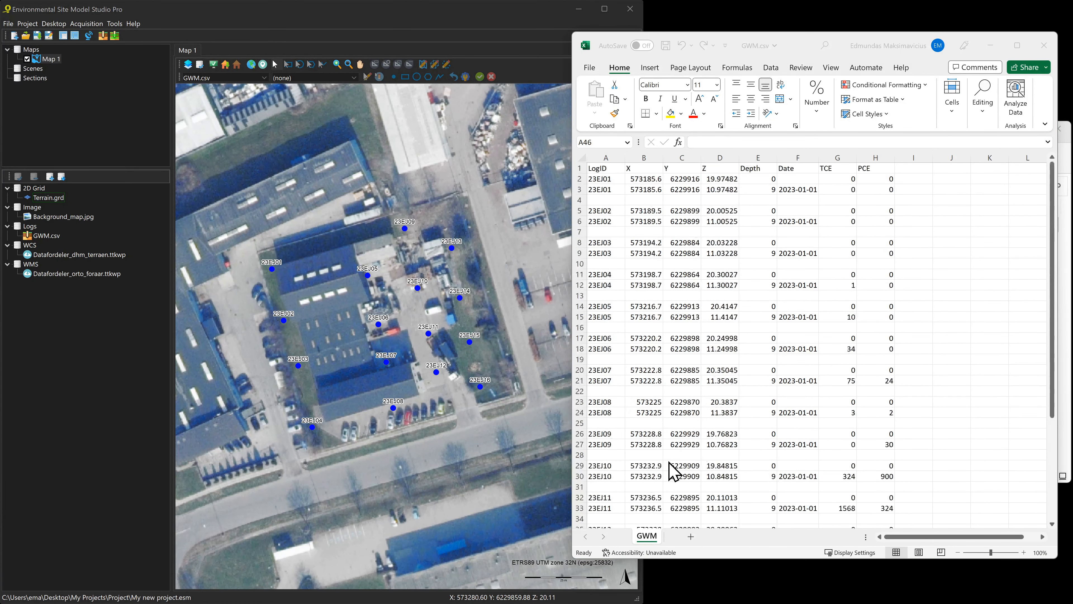
pyautogui.click(604, 189)
pyautogui.moveTo(602, 190); pyautogui.dragTo(761, 189)
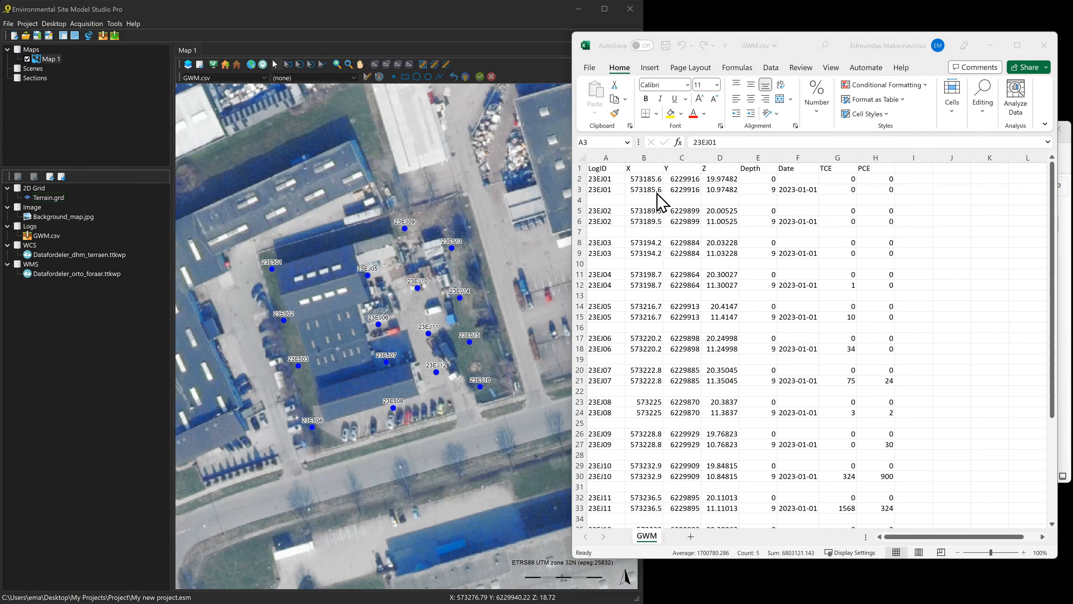
pyautogui.click(596, 189)
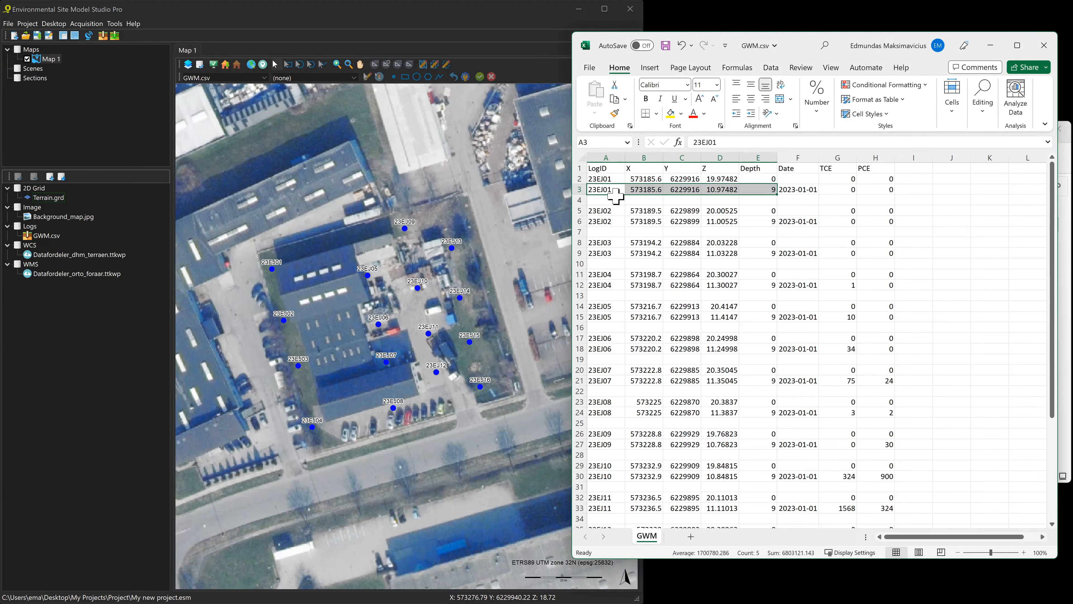
pyautogui.hotkey('ctrl', 'c')
pyautogui.click(609, 200)
pyautogui.hotkey('ctrl', 'v')
pyautogui.moveTo(607, 221); pyautogui.dragTo(750, 219)
pyautogui.hotkey('ctrl', 'c')
pyautogui.click(606, 233)
pyautogui.hotkey('ctrl', 'v')
pyautogui.moveTo(606, 254); pyautogui.dragTo(752, 254)
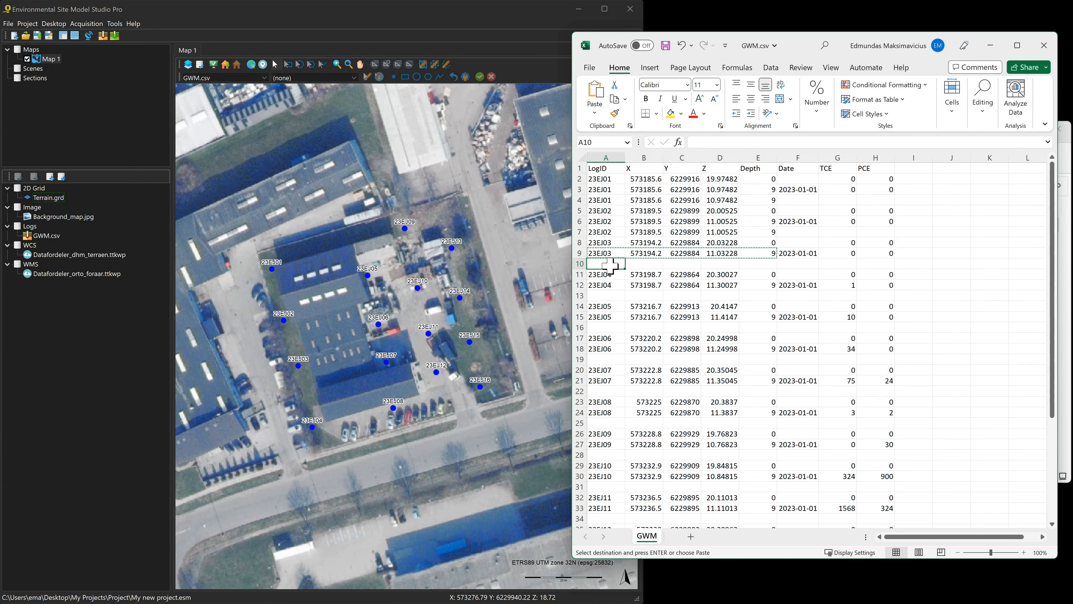
pyautogui.hotkey('ctrl', 'v')
# Step: Duplicate the depth 9 entries, LogID through Depth, into the blank rows below for logs 23EJ04 to 23EJ07
pyautogui.moveTo(607, 286); pyautogui.dragTo(755, 285)
pyautogui.hotkey('ctrl', 'c')
pyautogui.click(609, 296)
pyautogui.hotkey('ctrl', 'v')
pyautogui.moveTo(607, 317); pyautogui.dragTo(760, 318)
pyautogui.hotkey('ctrl', 'c')
pyautogui.click(608, 329)
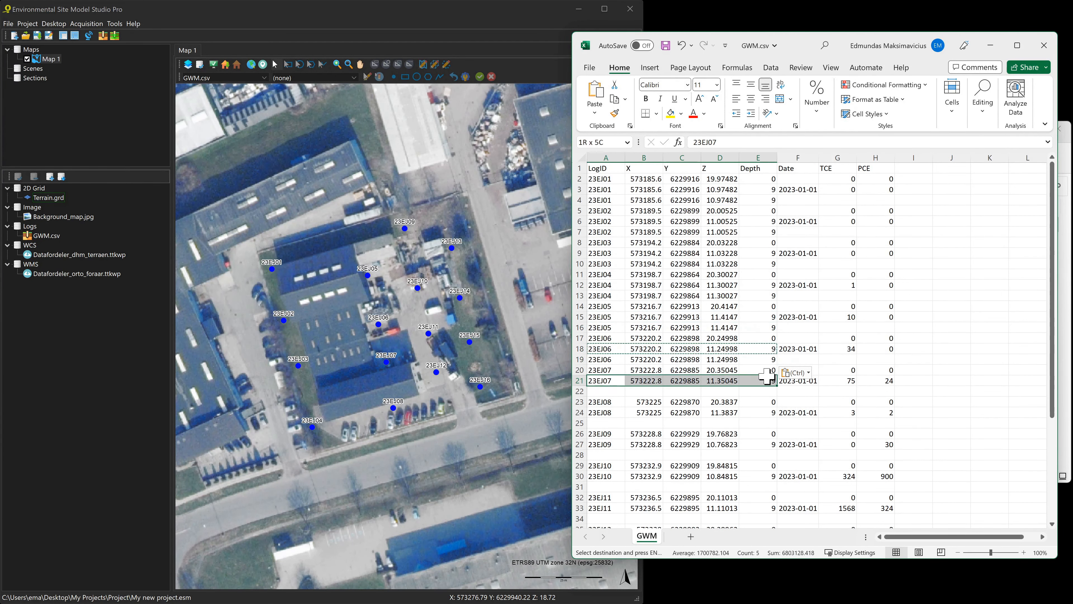
pyautogui.hotkey('ctrl', 'c')
pyautogui.click(608, 392)
pyautogui.hotkey('ctrl', 'v')
# Step: Duplicate the depth 9 entries, LogID through Depth, into the blank rows below for logs 23EJ08 to 23EJ11
pyautogui.moveTo(607, 413); pyautogui.dragTo(744, 413)
pyautogui.hotkey('ctrl', 'c')
pyautogui.click(607, 423)
pyautogui.hotkey('ctrl', 'v')
pyautogui.moveTo(607, 443); pyautogui.dragTo(726, 442)
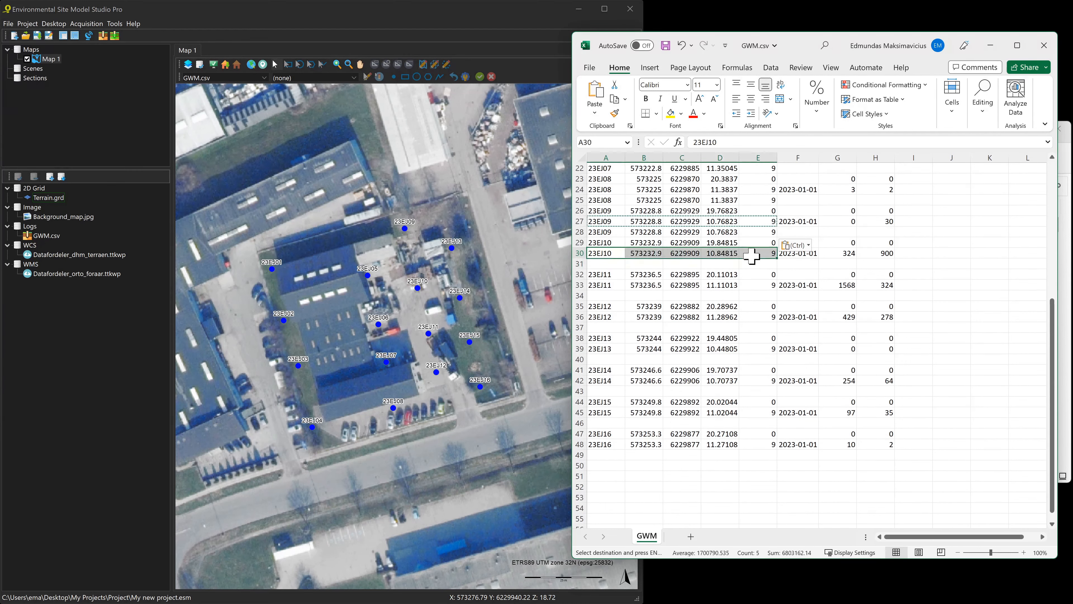
pyautogui.hotkey('ctrl', 'c')
pyautogui.click(607, 264)
pyautogui.hotkey('ctrl', 'v')
pyautogui.moveTo(607, 285); pyautogui.dragTo(753, 285)
pyautogui.hotkey('ctrl', 'c')
pyautogui.click(607, 296)
pyautogui.hotkey('ctrl', 'v')
# Step: Duplicate the depth 9 entries, LogID through Depth, into the blank rows below for logs 23EJ12 to 23EJ16
pyautogui.moveTo(607, 317); pyautogui.dragTo(752, 316)
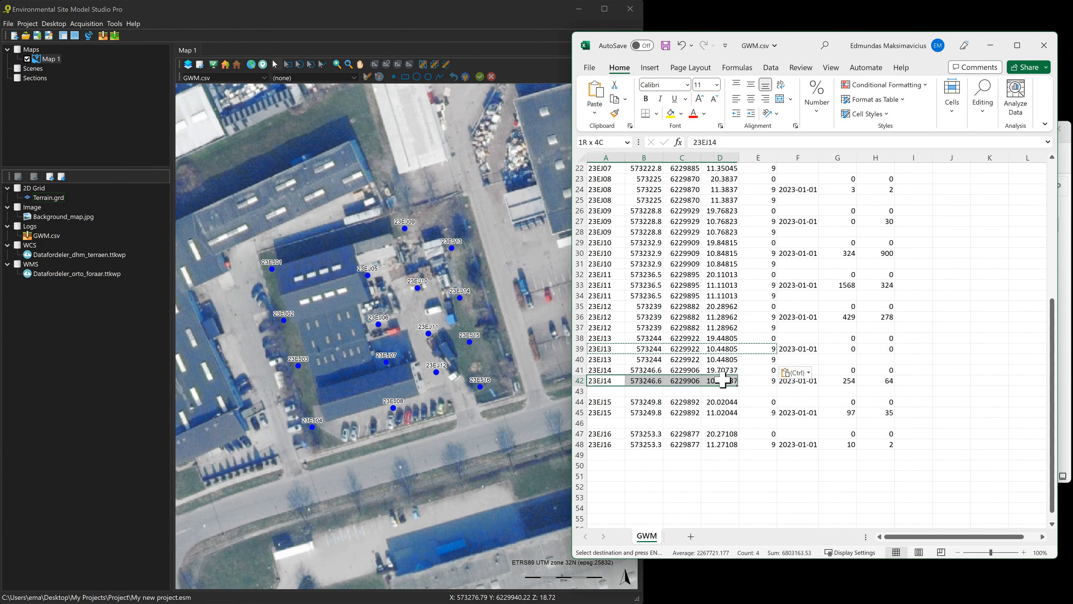
pyautogui.moveTo(722, 380); pyautogui.dragTo(755, 380)
pyautogui.hotkey('ctrl', 'c')
pyautogui.click(607, 391)
pyautogui.hotkey('ctrl', 'v')
pyautogui.moveTo(606, 413); pyautogui.dragTo(754, 412)
pyautogui.hotkey('ctrl', 'c')
pyautogui.click(607, 423)
pyautogui.hotkey('ctrl', 'v')
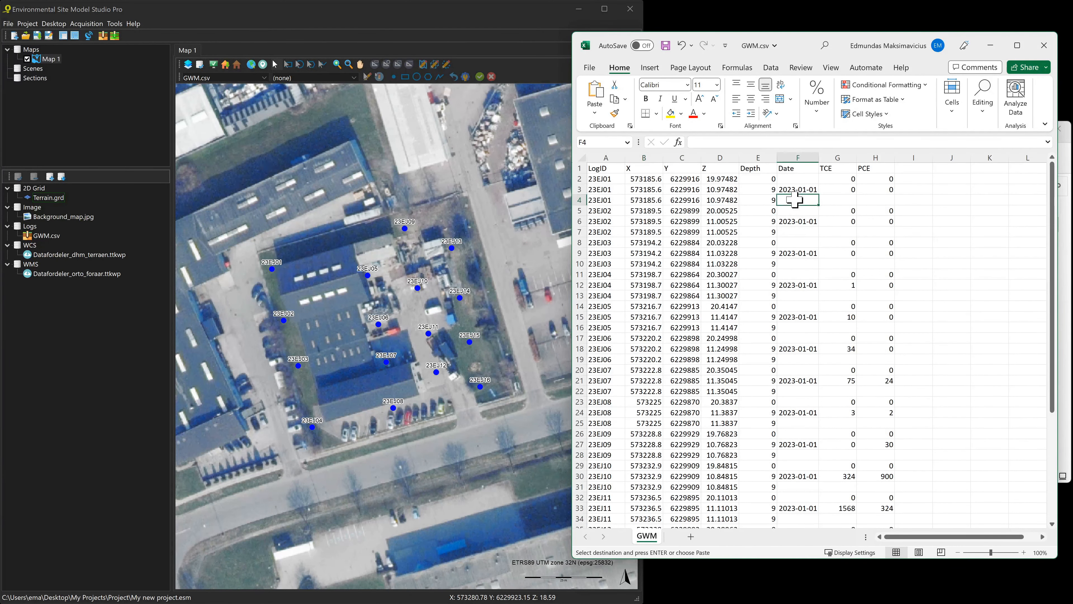
# Step: Enter the date 2023-02-01 in cell F4 for the added 23EJ01 row
pyautogui.write('2023-')
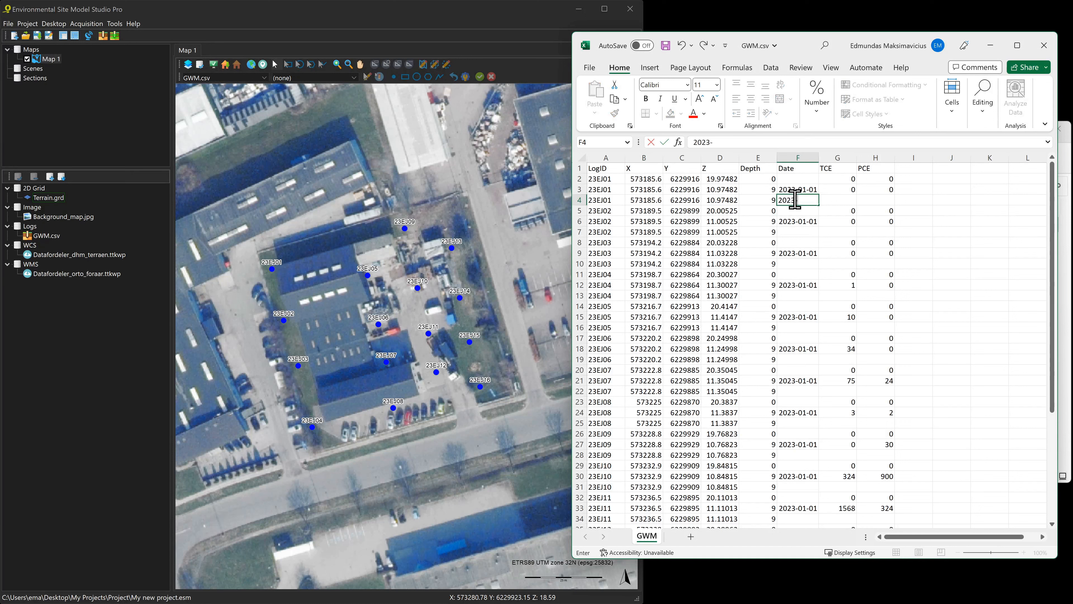
pyautogui.write('02-01')
pyautogui.press('Return')
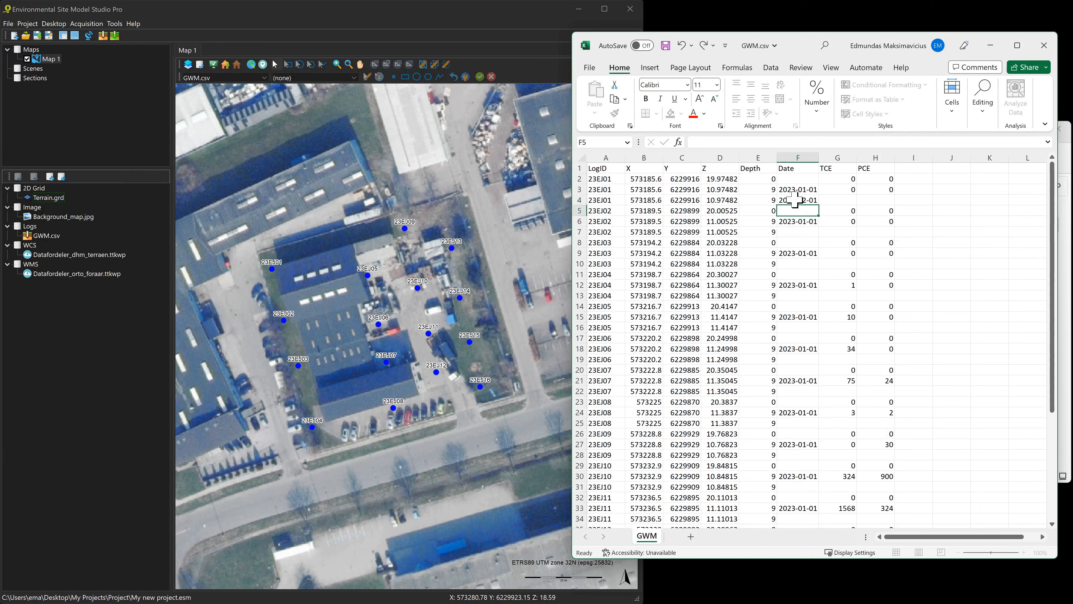
# Step: Copy the 2023-02-01 date from F4 to the added rows of logs 23EJ02 to 23EJ05
pyautogui.click(798, 200)
pyautogui.hotkey('ctrl', 'c')
pyautogui.click(798, 232)
pyautogui.hotkey('ctrl', 'v')
pyautogui.click(795, 263)
pyautogui.hotkey('ctrl', 'v')
pyautogui.click(795, 296)
pyautogui.hotkey('ctrl', 'v')
pyautogui.click(796, 328)
pyautogui.hotkey('ctrl', 'v')
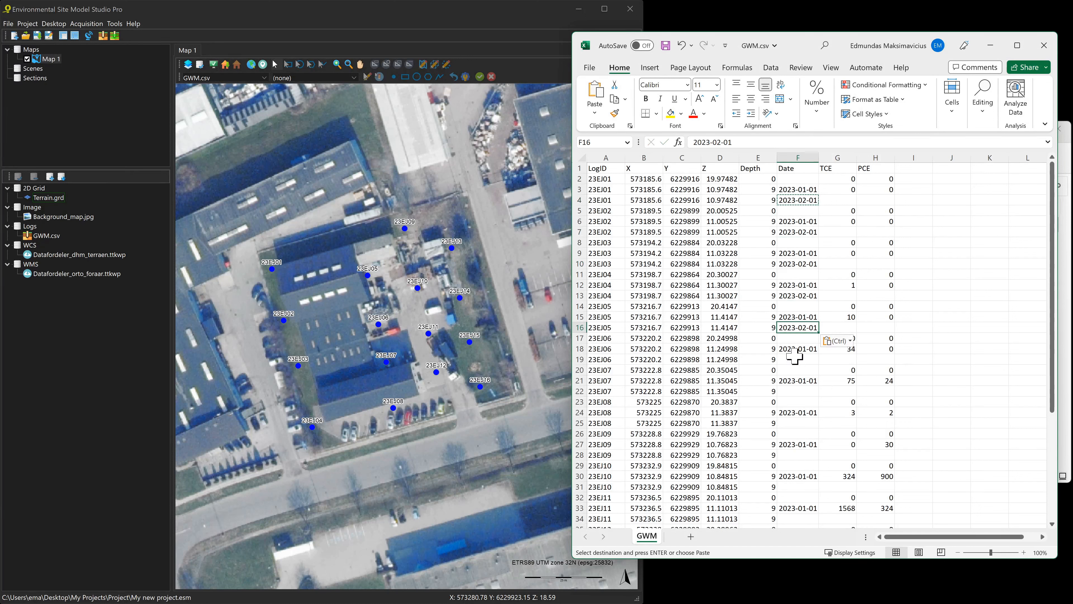
# Step: Paste the 2023-02-01 date into the added rows of the remaining logs, 23EJ06 to 23EJ16
pyautogui.click(796, 360)
pyautogui.hotkey('ctrl', 'v')
pyautogui.hotkey('ctrl', 'v')
pyautogui.click(796, 359)
pyautogui.hotkey('ctrl', 'v')
pyautogui.click(797, 392)
pyautogui.hotkey('ctrl', 'v')
pyautogui.click(798, 423)
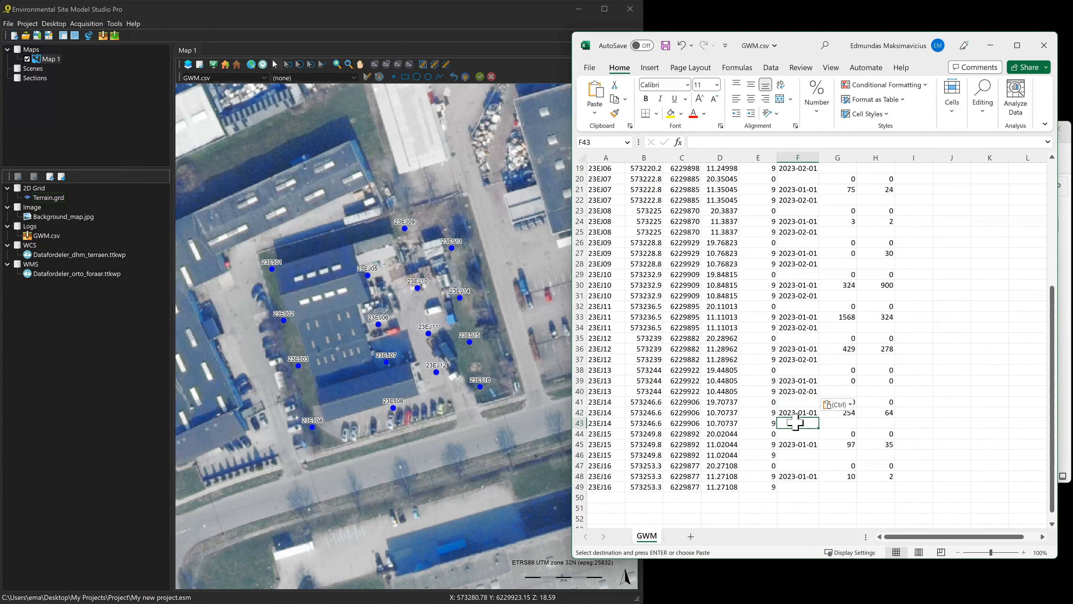
pyautogui.hotkey('ctrl', 'v')
pyautogui.click(794, 455)
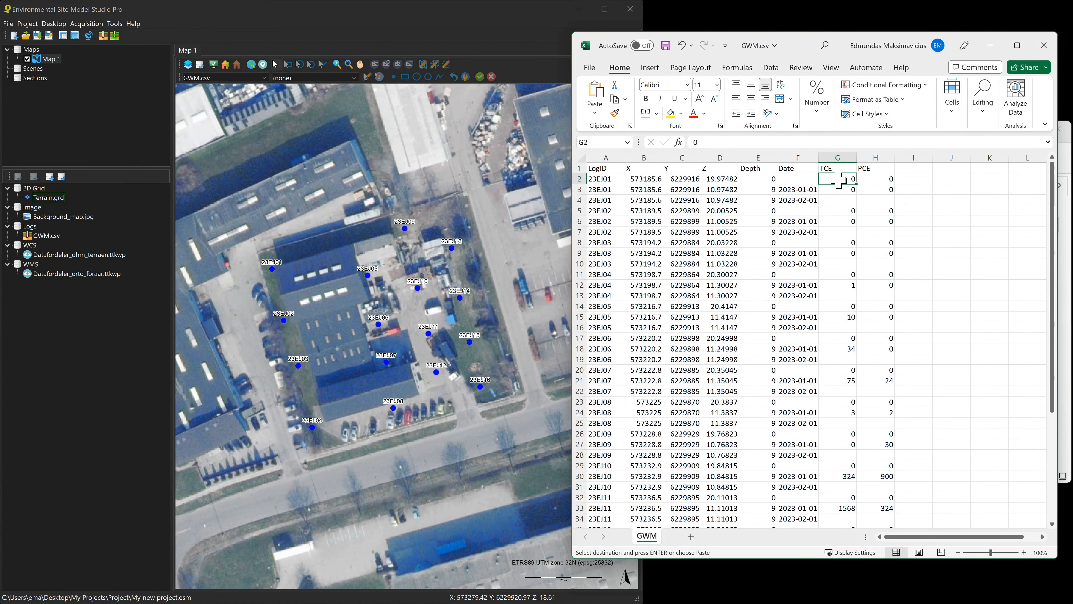
# Step: Paste the full set of TCE and PCE values starting at G2, and save and close GWM.csv
pyautogui.hotkey('ctrl', 'v')
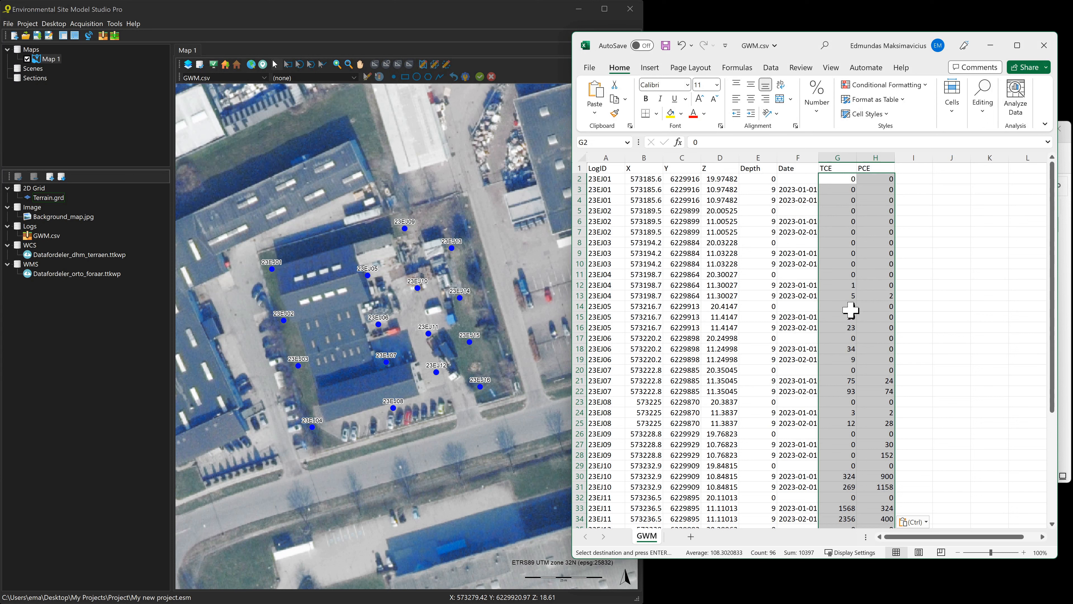
pyautogui.click(864, 296)
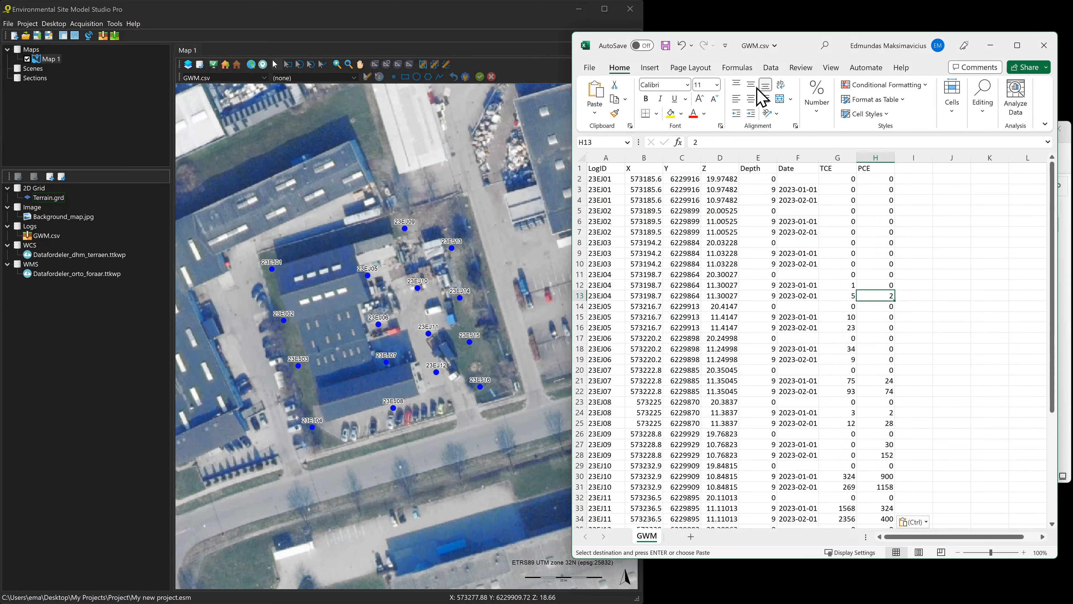
pyautogui.click(667, 46)
pyautogui.click(1044, 46)
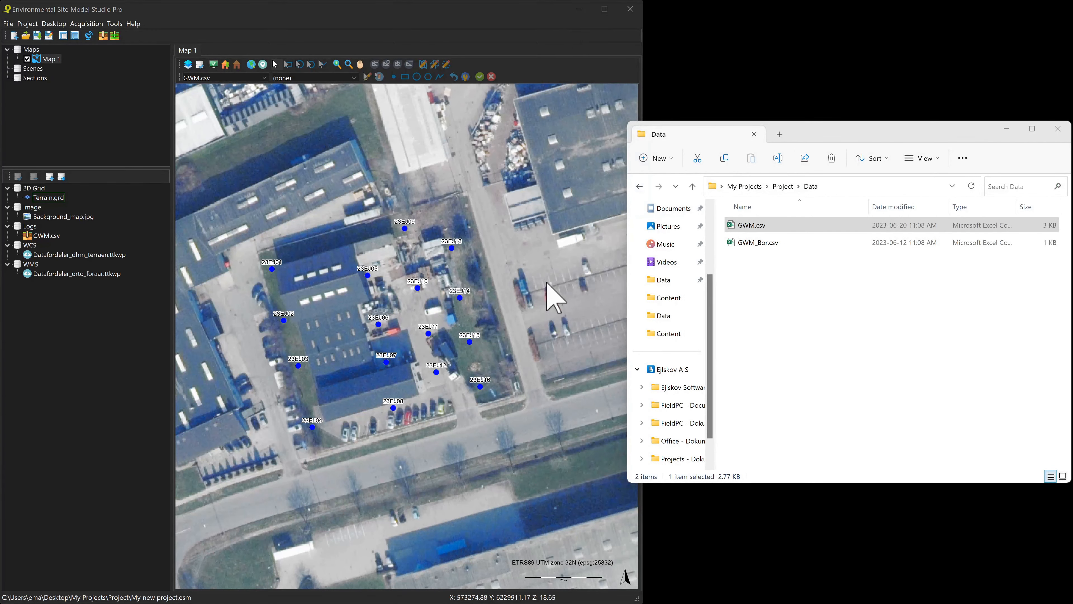
# Step: Switch to Environmental Site Model Studio Pro and refresh the GWM.csv data object under Logs
pyautogui.click(50, 236)
pyautogui.rightClick(55, 241)
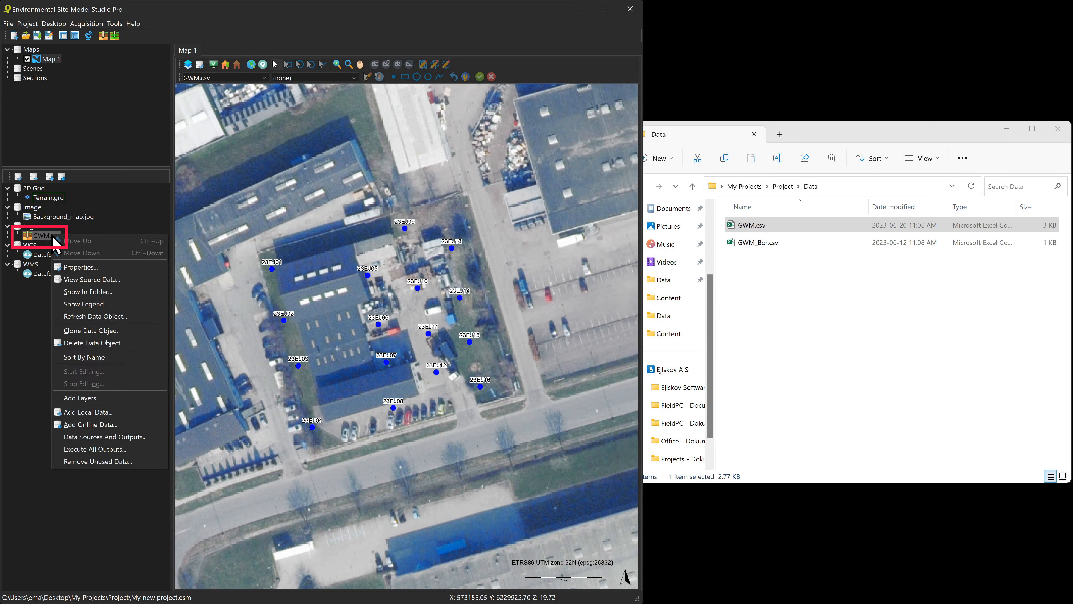
pyautogui.click(89, 317)
pyautogui.click(512, 332)
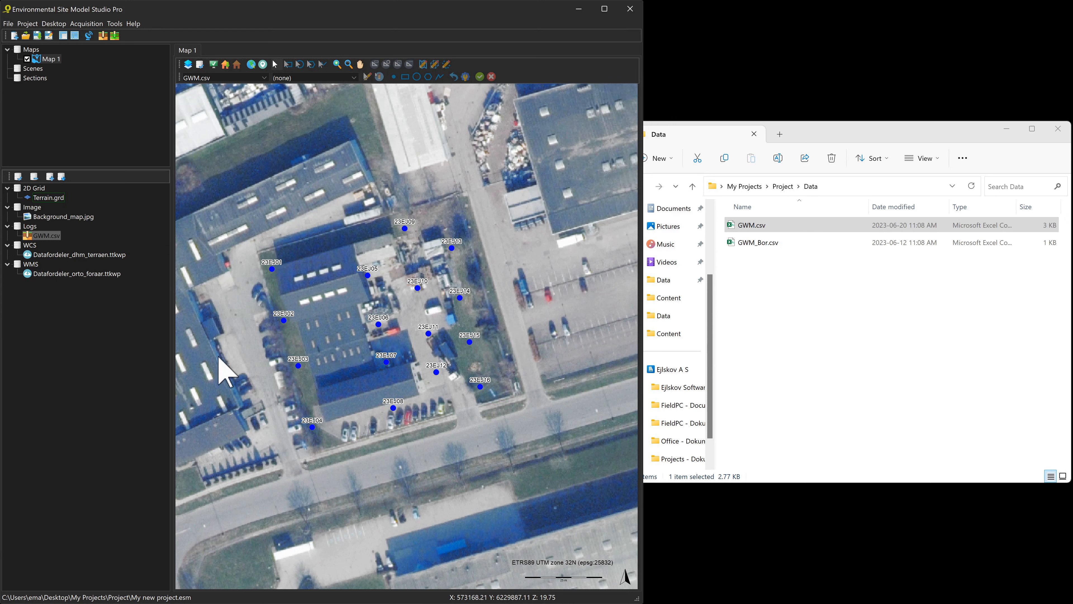
# Step: Generate time steps for the GWM.csv data object using the 2 actual dates, from 2023-01-01 to 2023-02-01, and close its settings
pyautogui.doubleClick(50, 237)
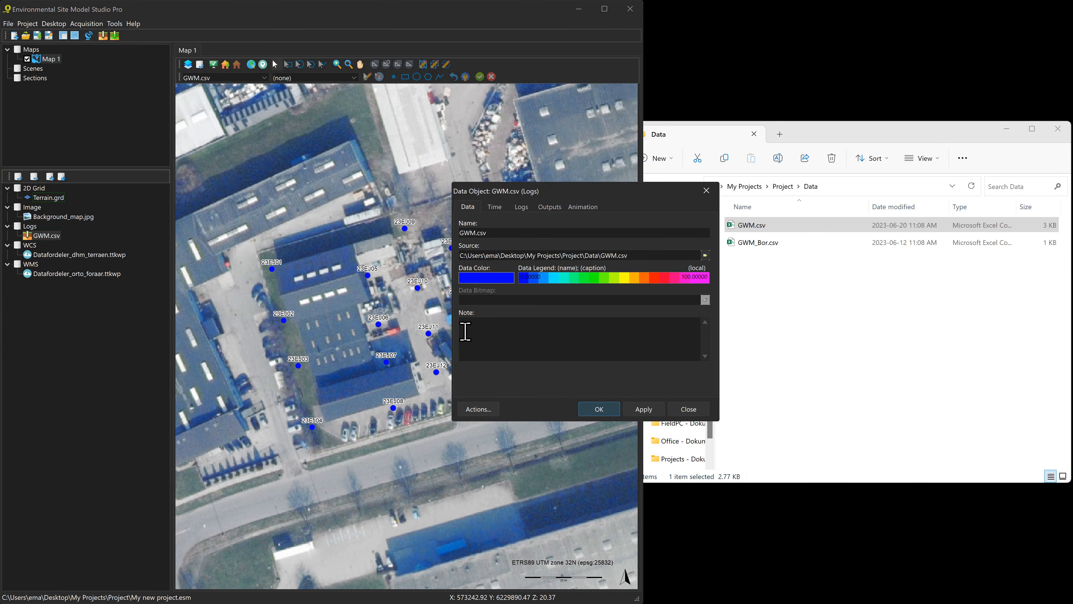
pyautogui.click(502, 210)
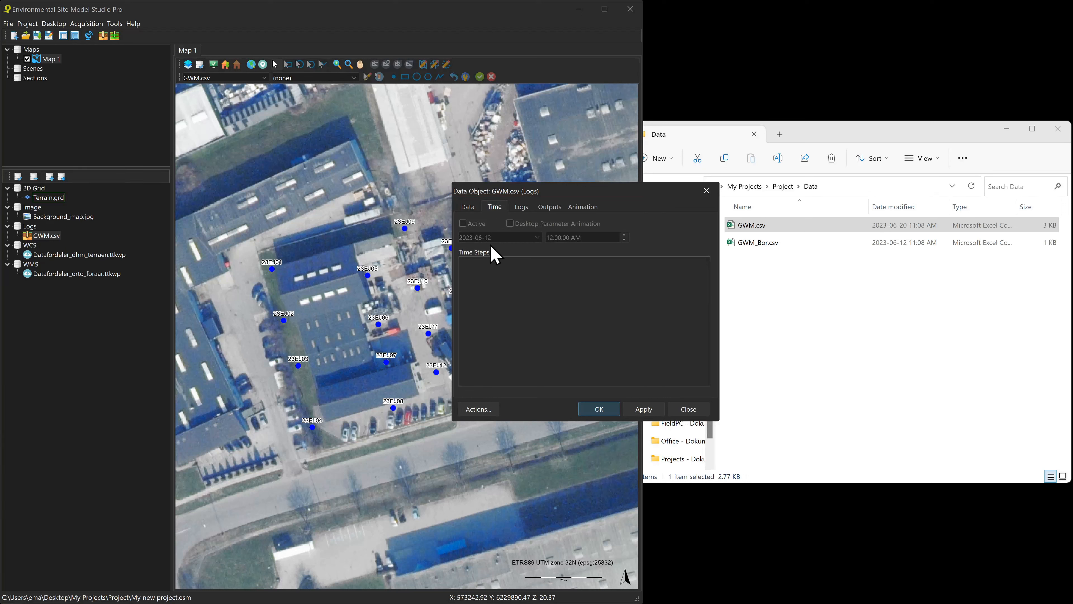
pyautogui.click(481, 409)
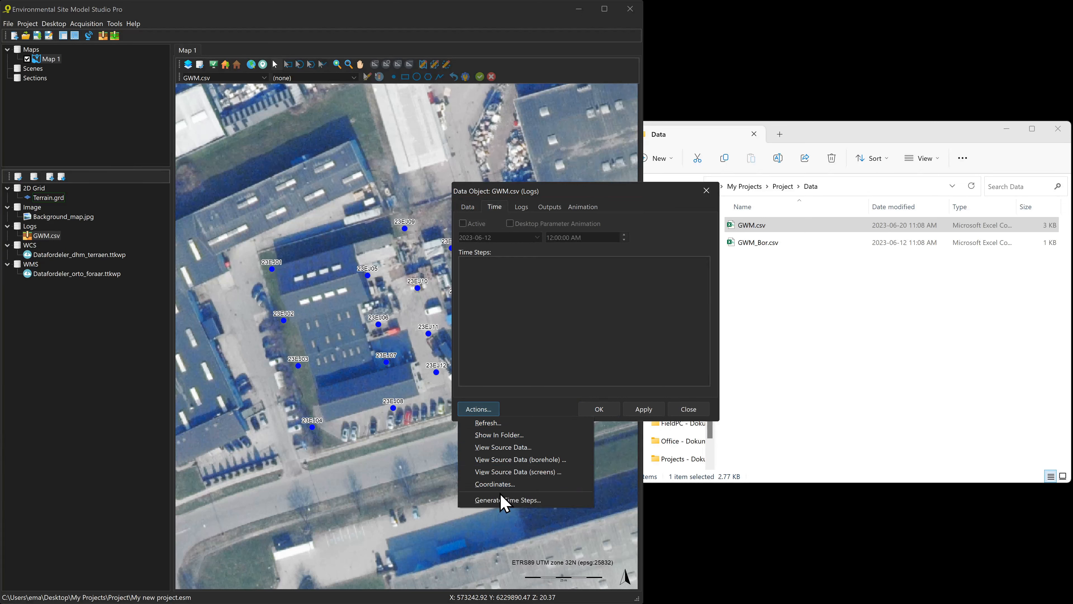
pyautogui.click(557, 504)
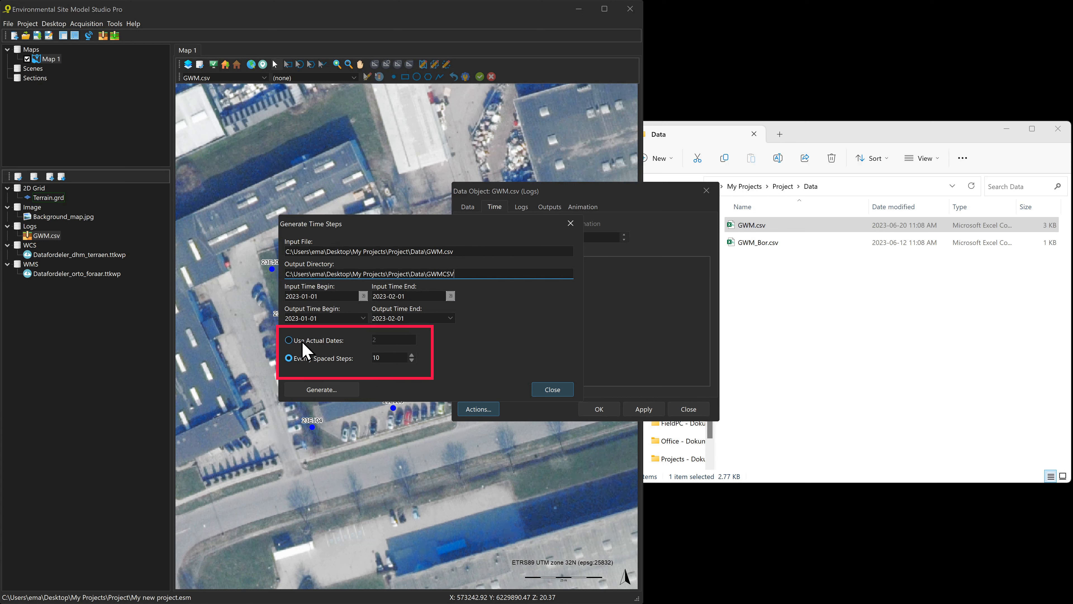
pyautogui.click(289, 340)
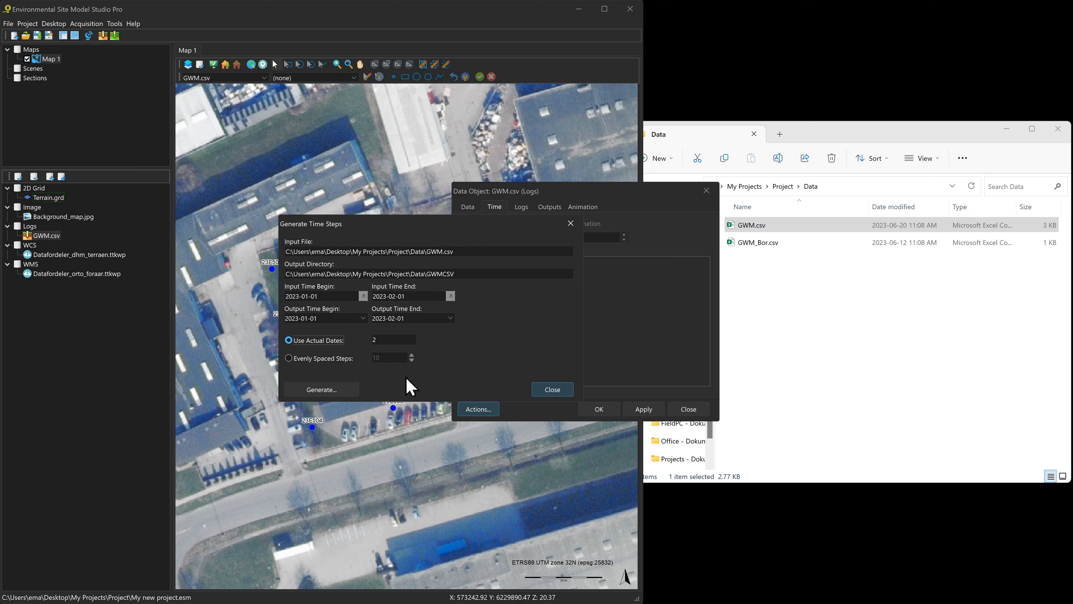
pyautogui.click(326, 394)
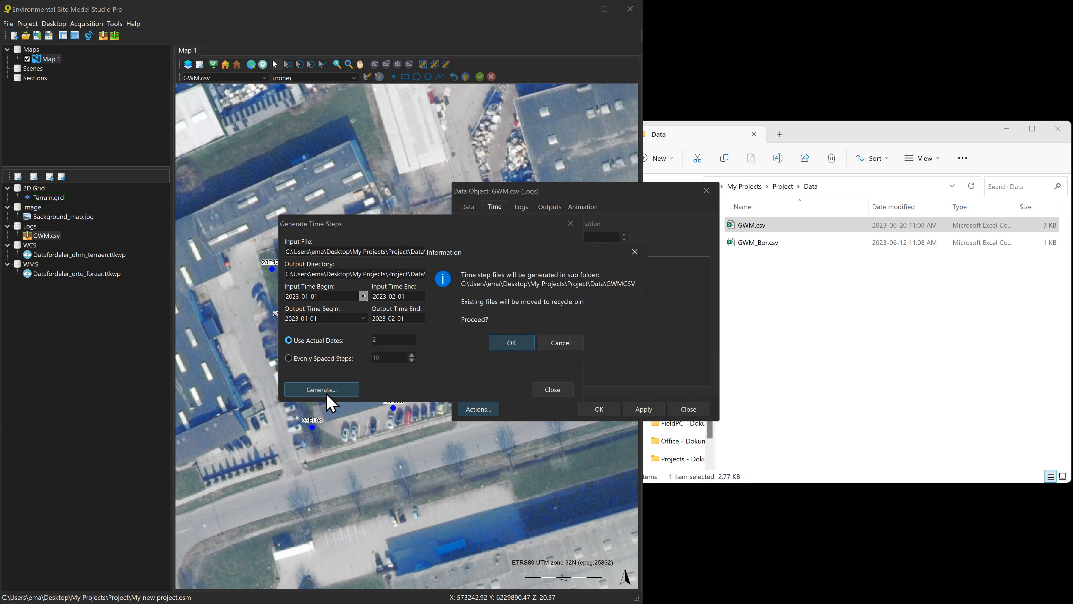
pyautogui.click(512, 345)
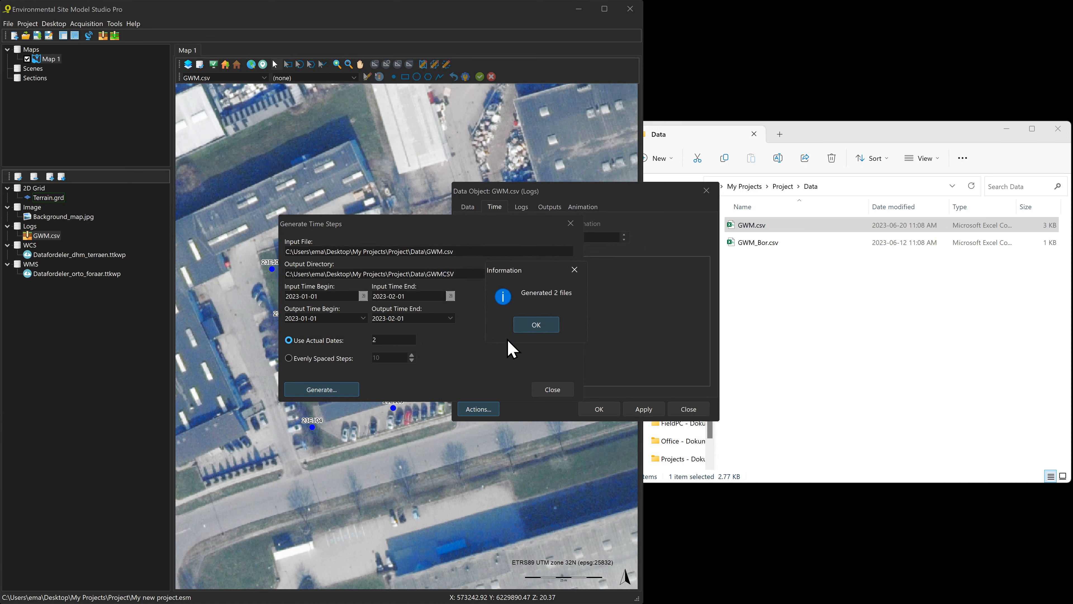
pyautogui.click(544, 328)
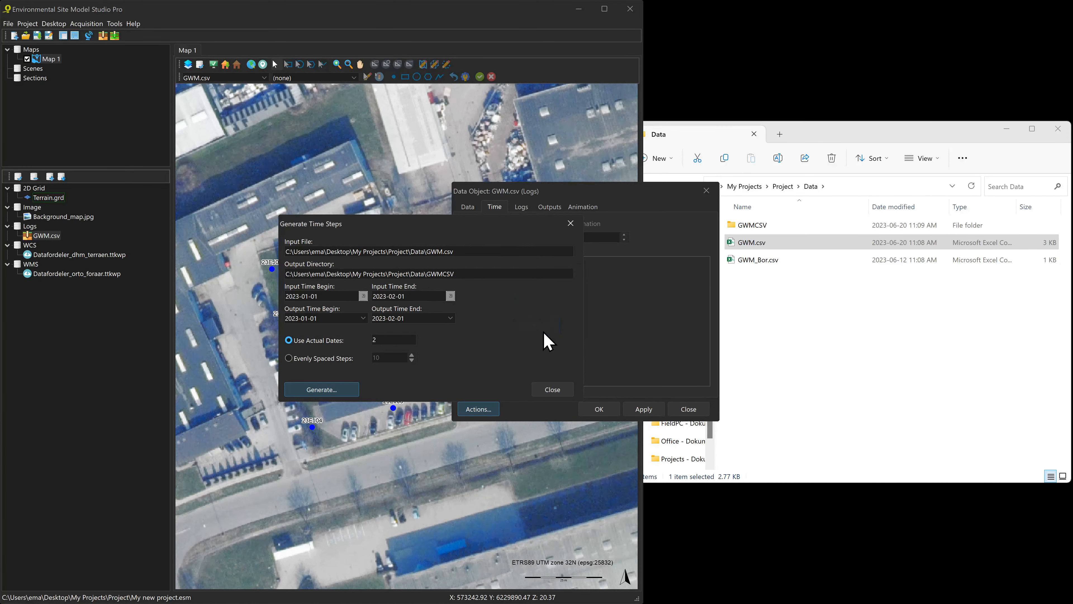
pyautogui.click(553, 390)
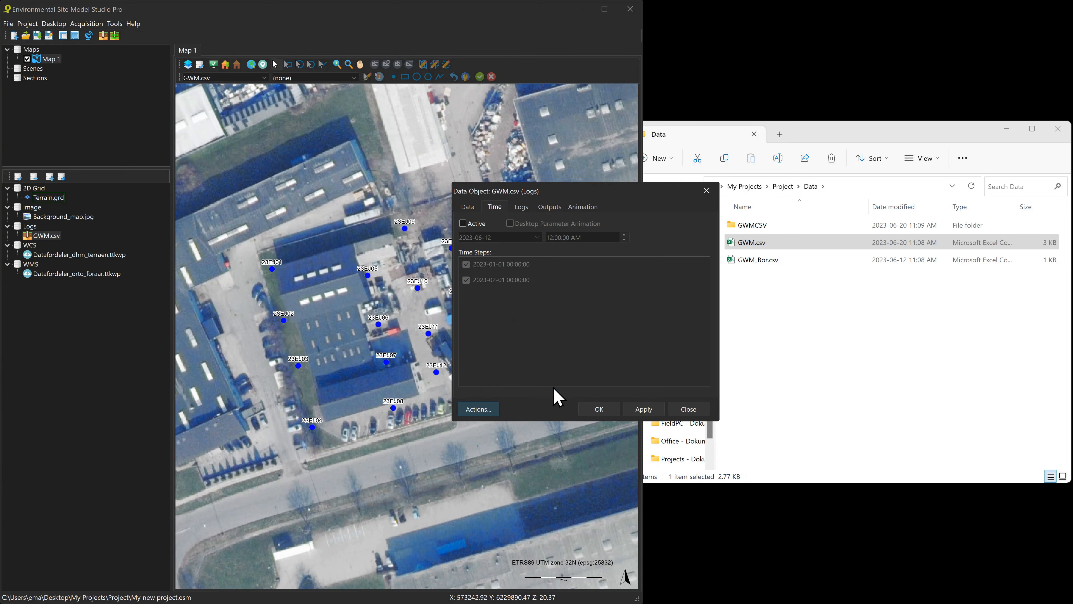
pyautogui.click(688, 410)
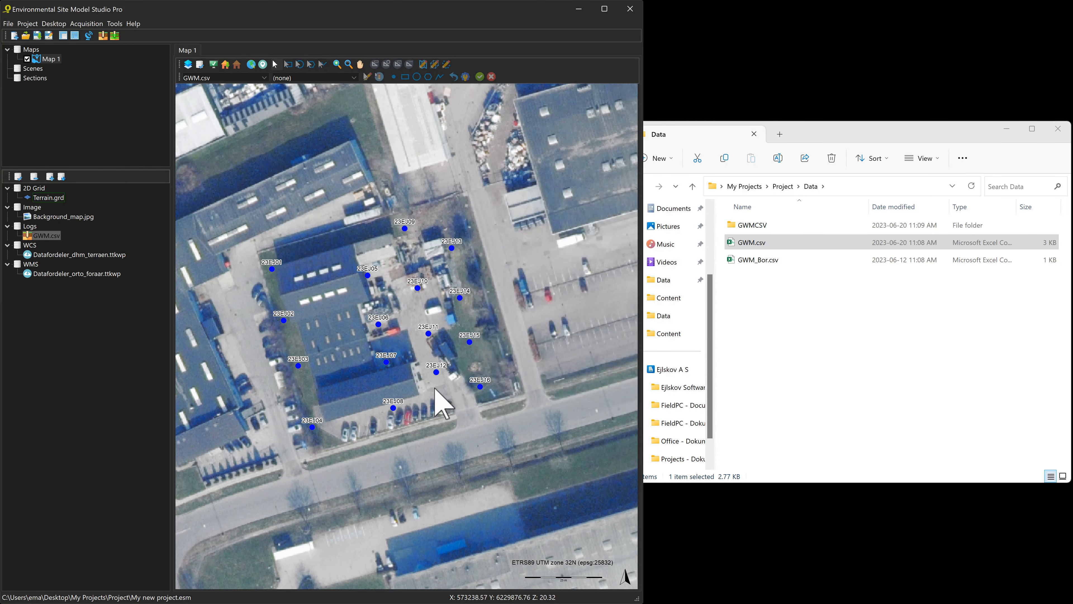
# Step: Open the depth chart of log 23EJ11 from the map and bring up its time chart window beside it
pyautogui.click(433, 332)
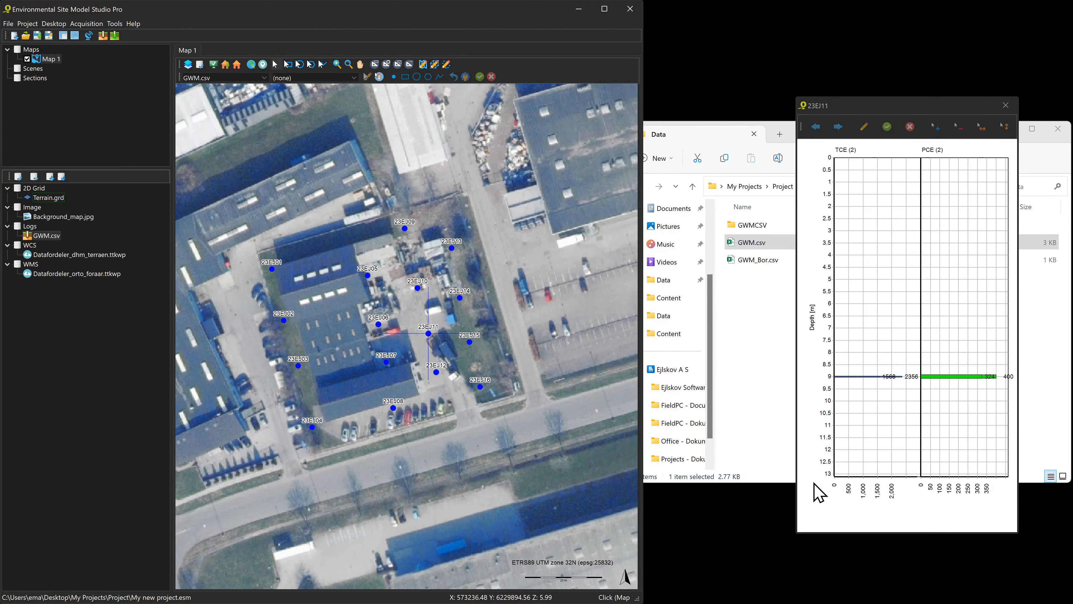
pyautogui.rightClick(812, 402)
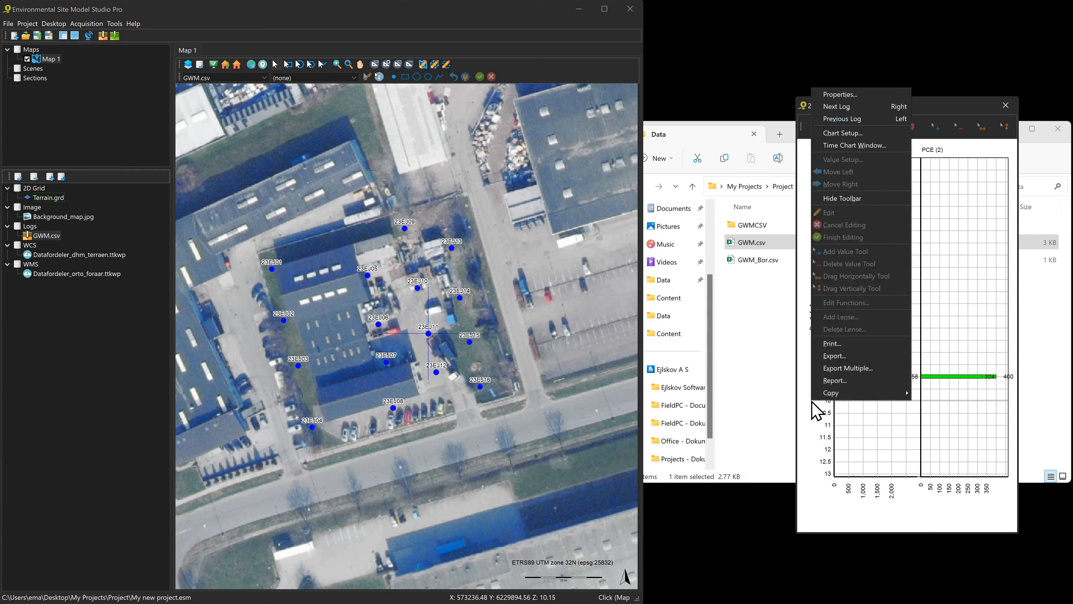
pyautogui.click(856, 146)
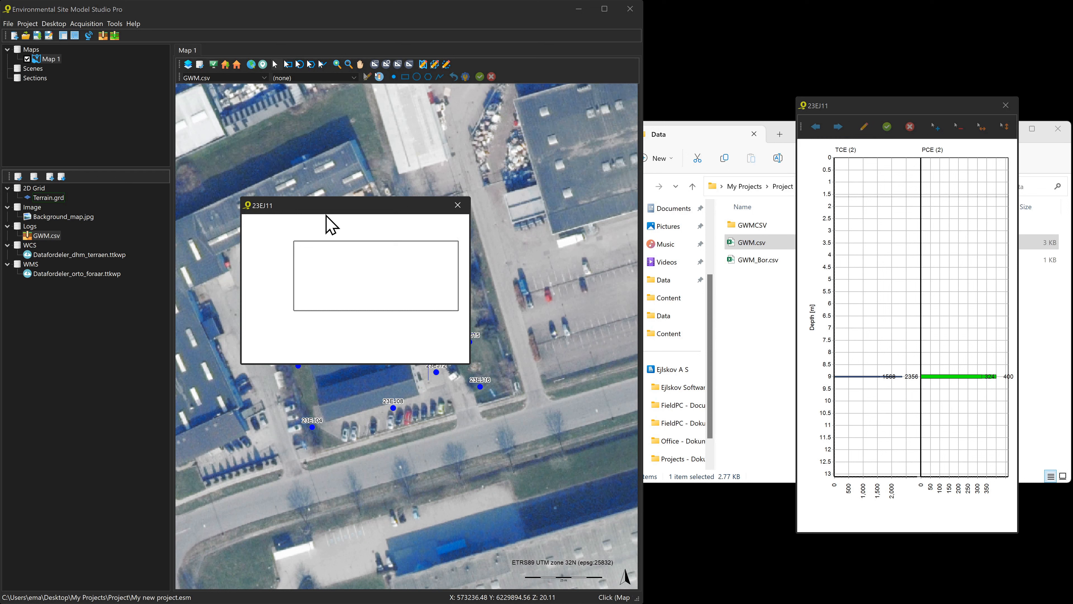
pyautogui.moveTo(321, 199); pyautogui.dragTo(576, 107)
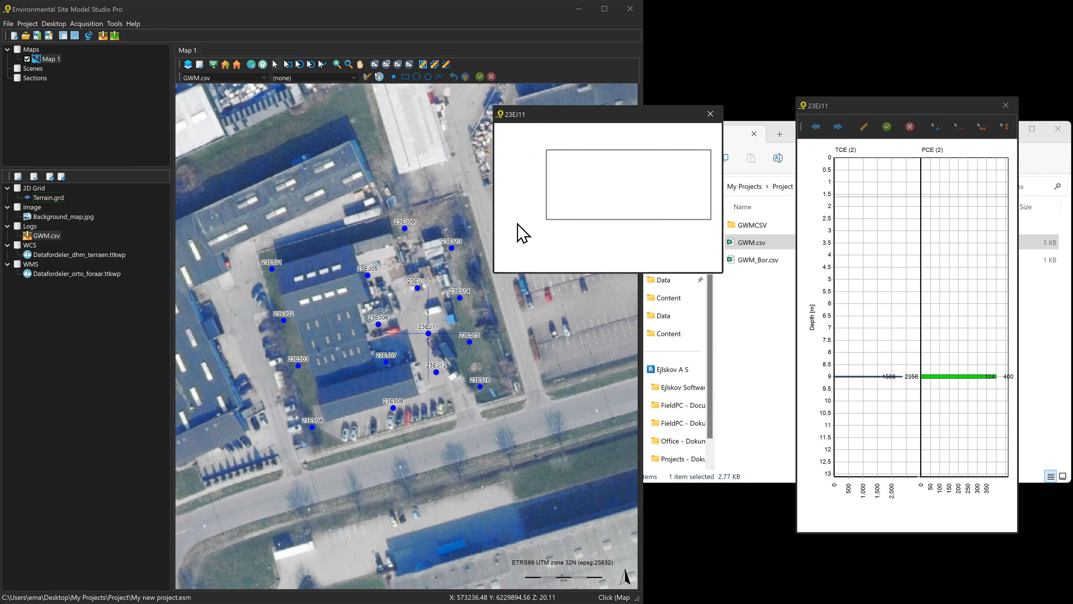
# Step: Fix the time chart's horizontal axis to a minimum of 2022-12-01 and a maximum of 2023-03-01
pyautogui.rightClick(522, 232)
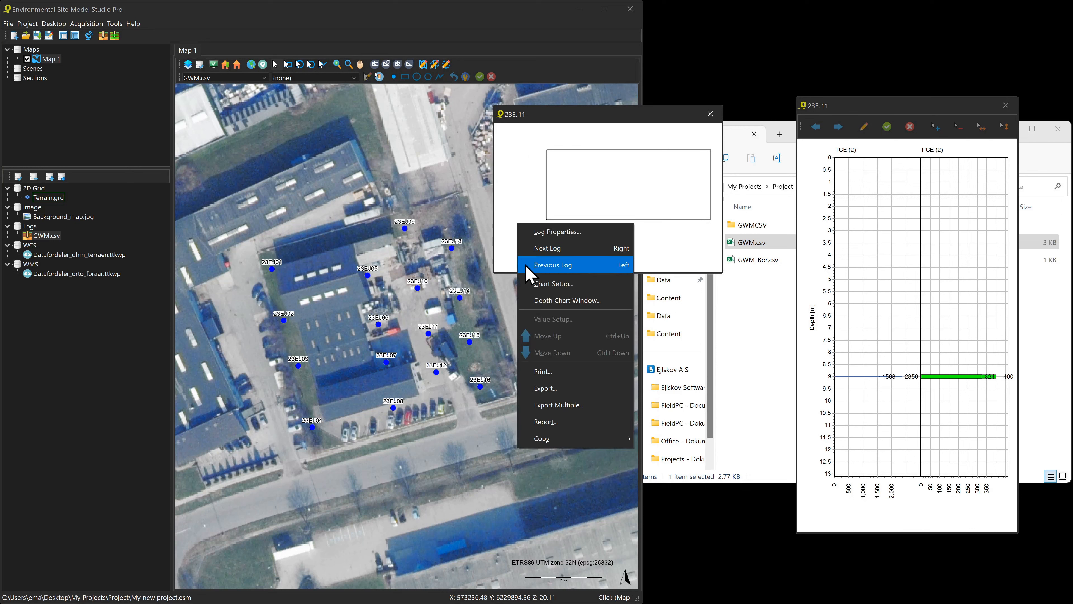
pyautogui.click(554, 293)
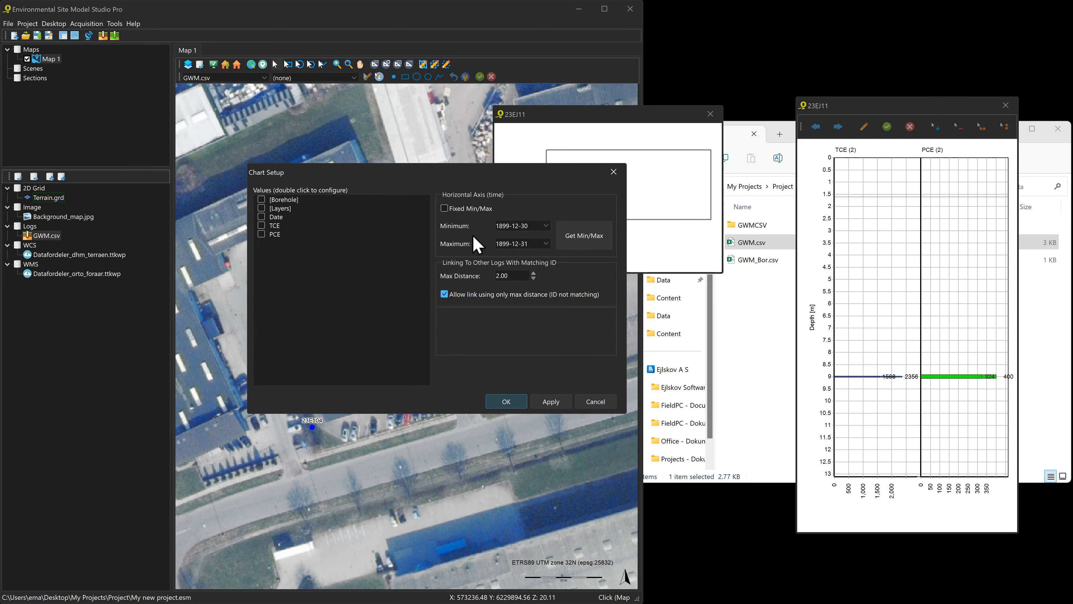
pyautogui.moveTo(380, 174); pyautogui.dragTo(637, 282)
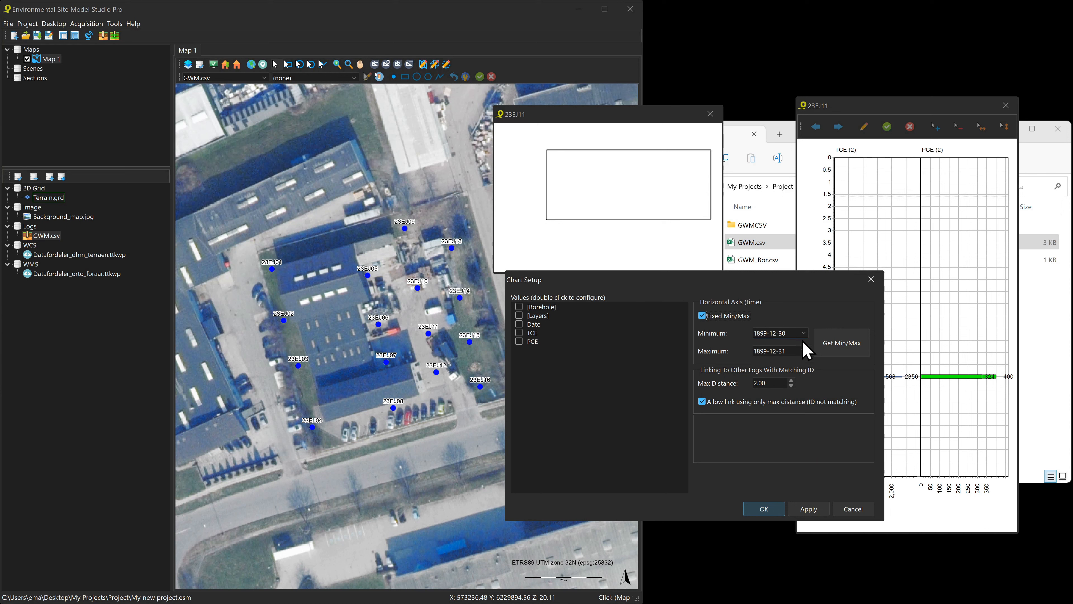
pyautogui.click(839, 350)
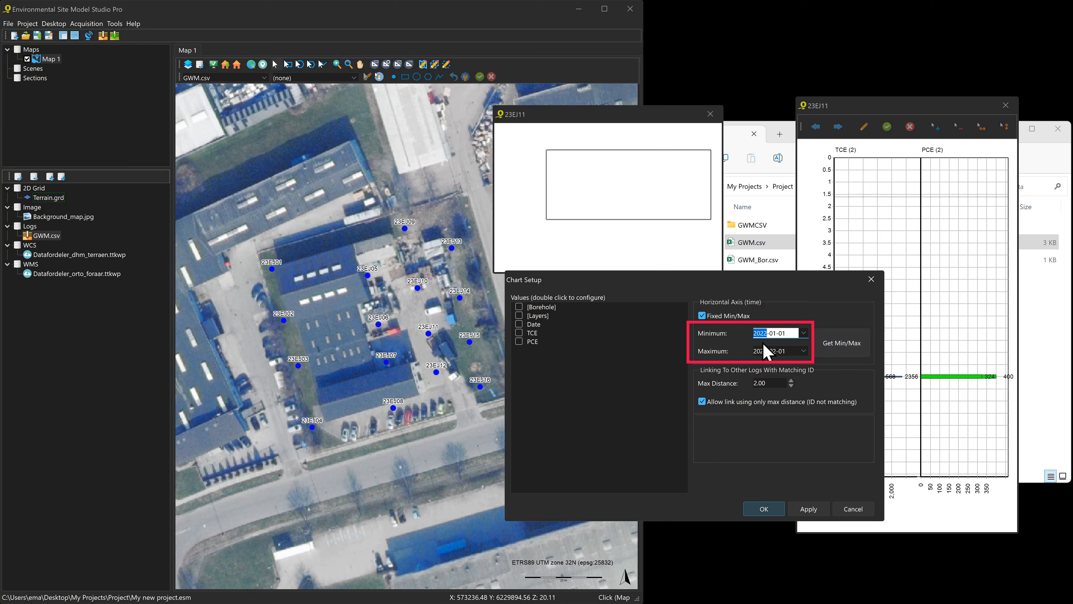
pyautogui.press('Right')
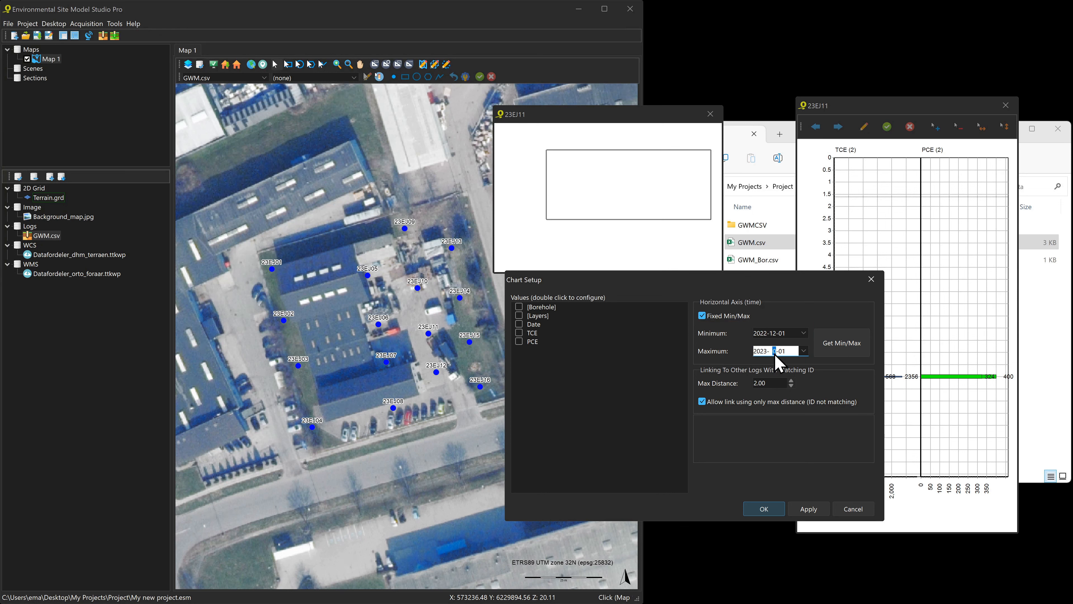
pyautogui.write('3')
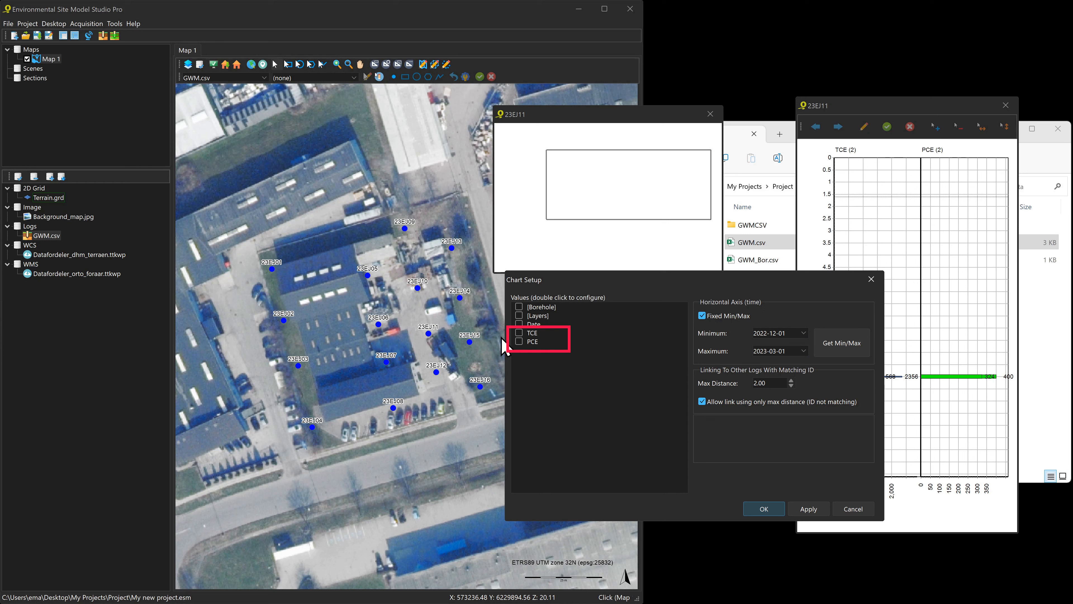
# Step: Show the TCE and PCE values in the time chart and apply the chart setup
pyautogui.click(519, 332)
pyautogui.click(519, 341)
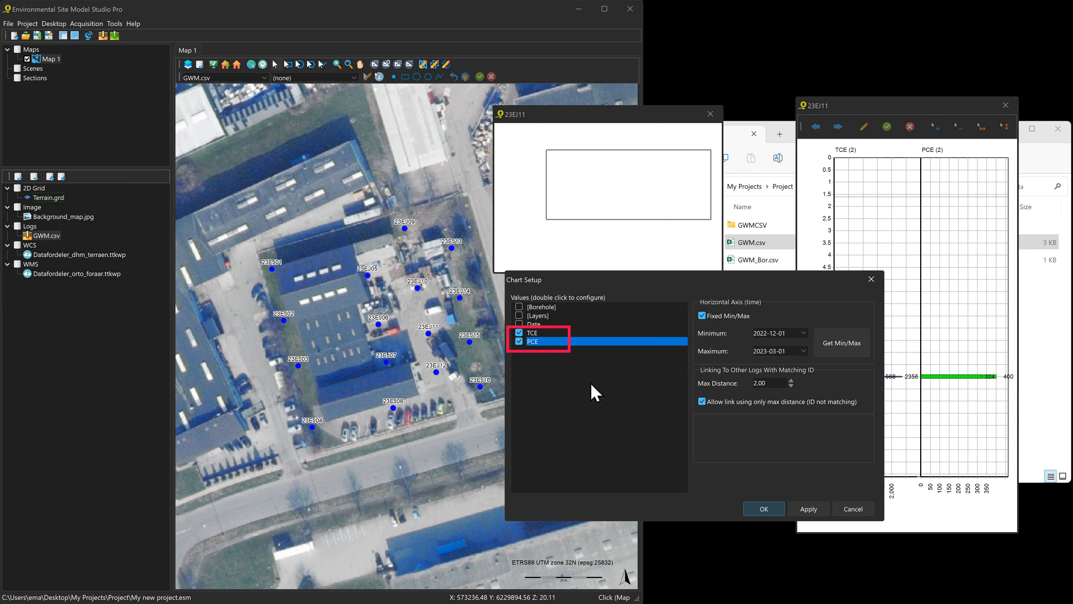
pyautogui.click(806, 510)
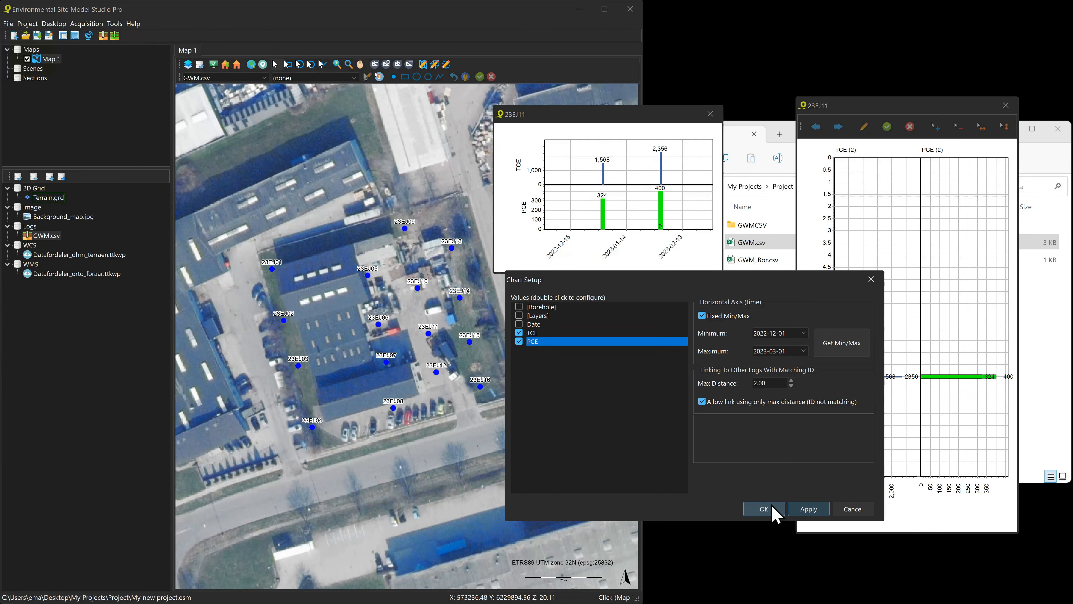
pyautogui.click(773, 507)
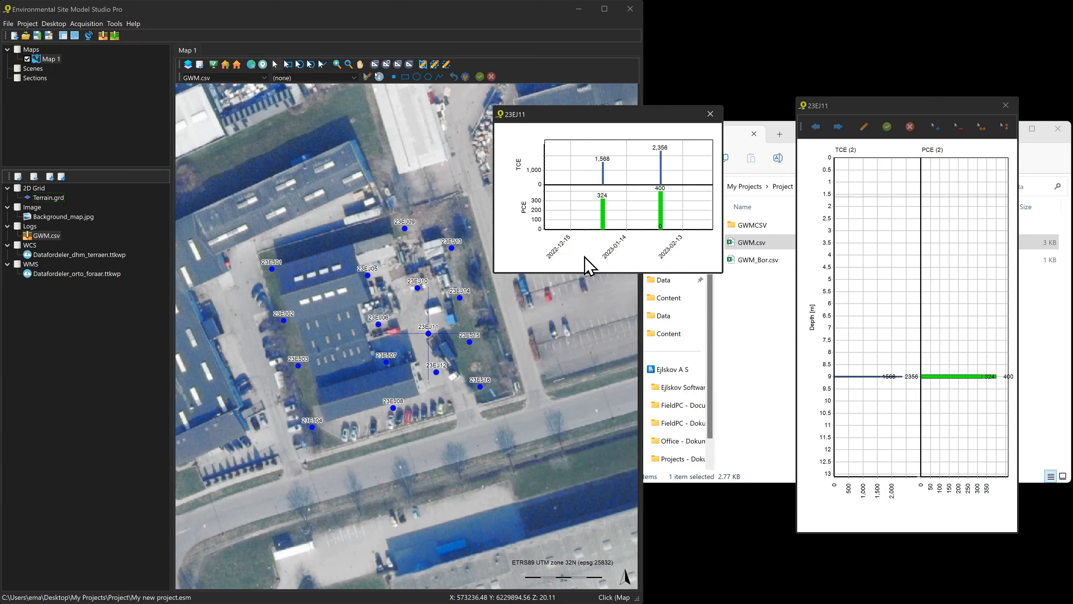
# Step: Step forward through the time charts of the following logs up to 23EJ10, and close both chart windows
pyautogui.press('Right')
pyautogui.press('Right')
pyautogui.press('Right')
pyautogui.press('Right')
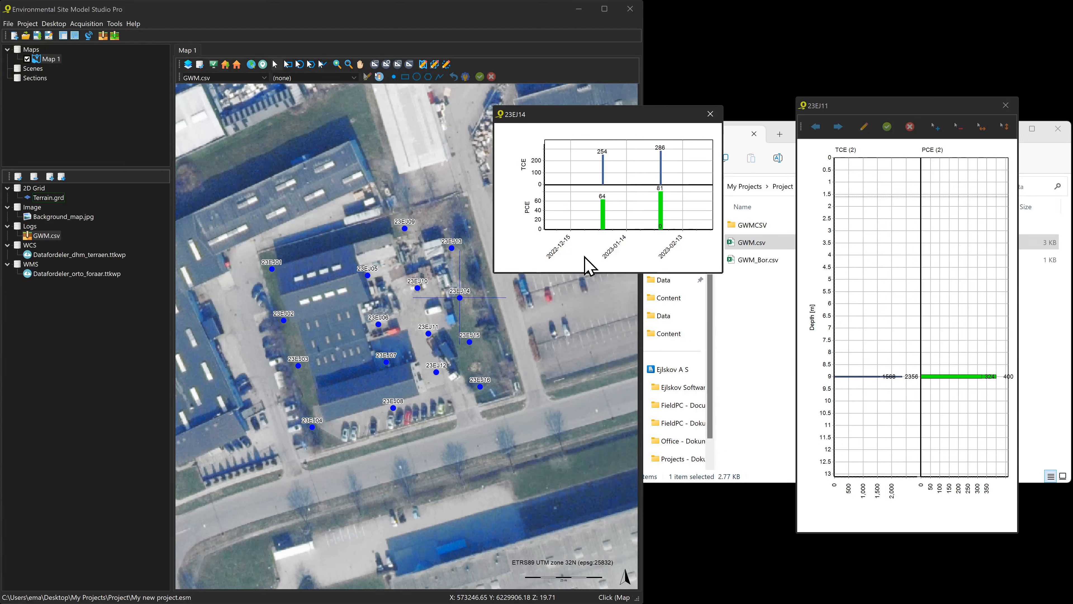
pyautogui.press('Right')
pyautogui.press('Right')
pyautogui.press('Right')
pyautogui.press('Right')
pyautogui.press('Right')
pyautogui.press('Right')
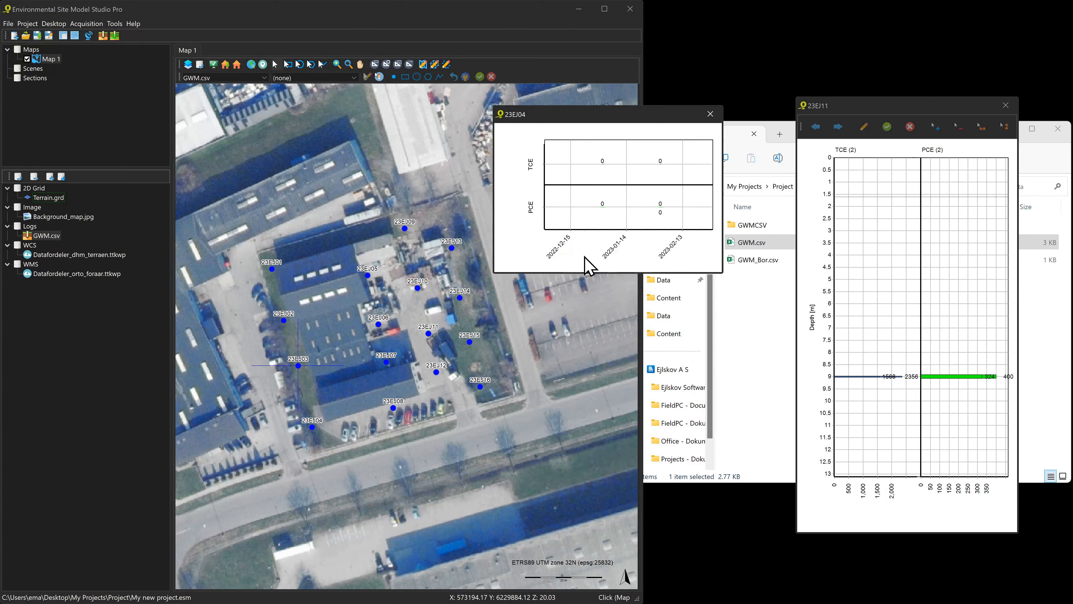
pyautogui.press('Right')
pyautogui.press('Right')
pyautogui.press('Right')
pyautogui.press('Right')
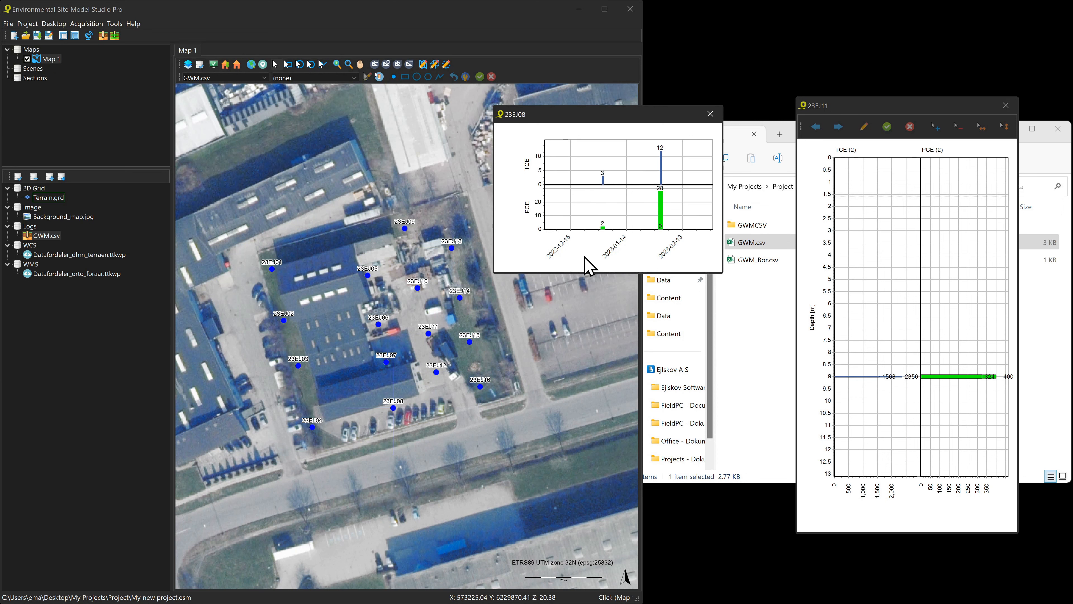
pyautogui.press('Right')
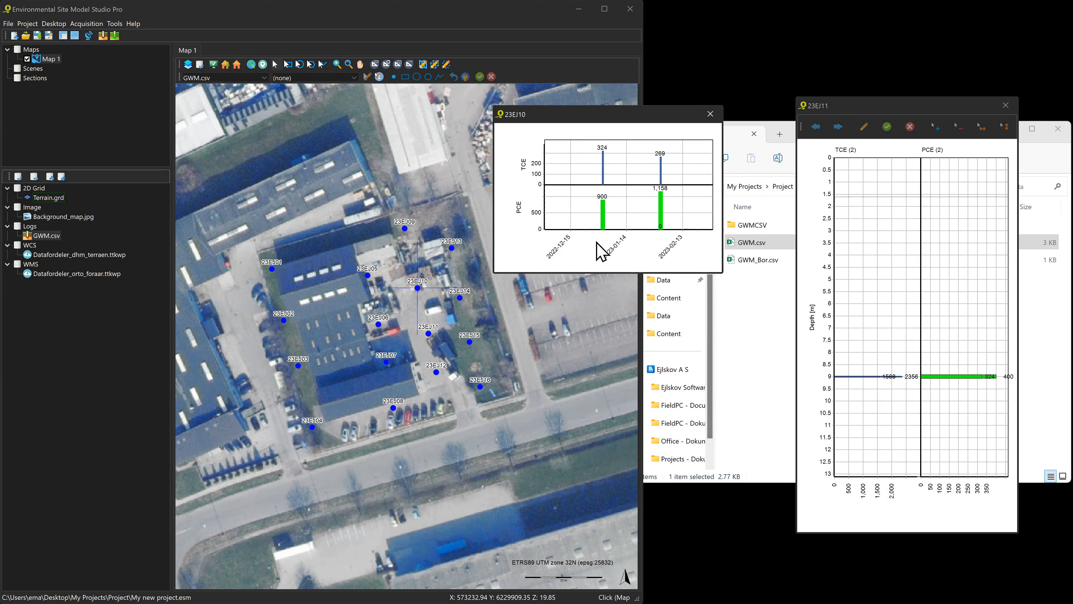
pyautogui.click(711, 113)
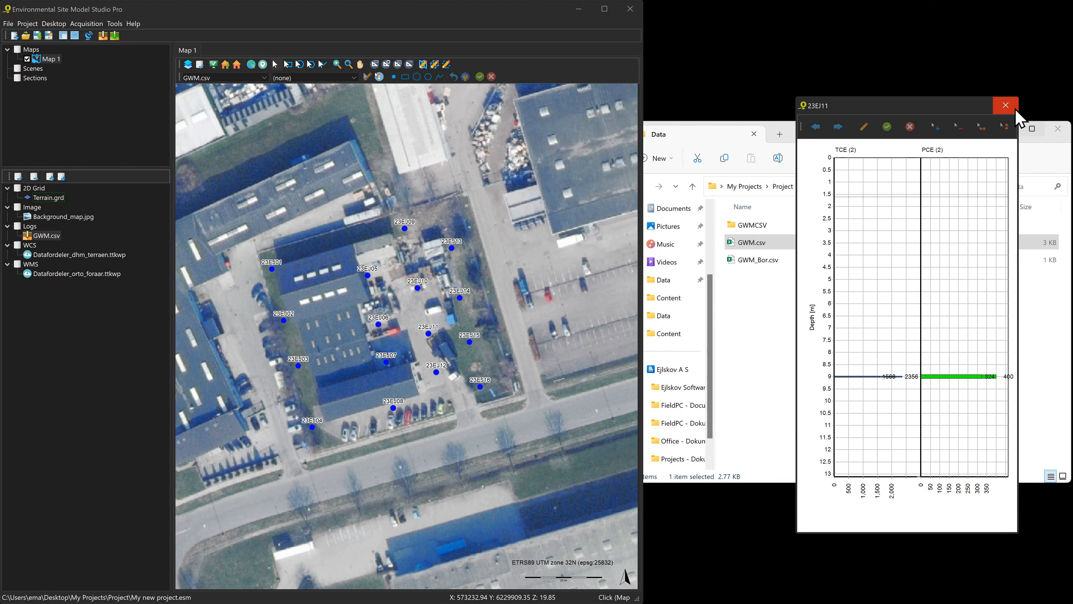
pyautogui.click(1006, 105)
# Step: Activate time for the GWM.csv data object and use the 2023-02-01 time step as its current time
pyautogui.doubleClick(56, 235)
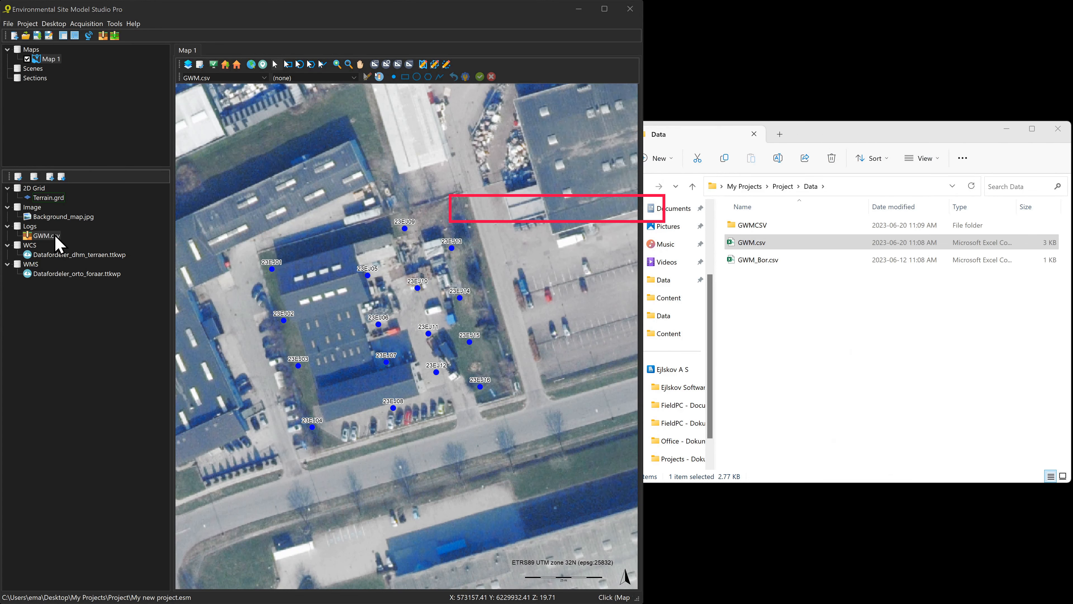
pyautogui.click(494, 207)
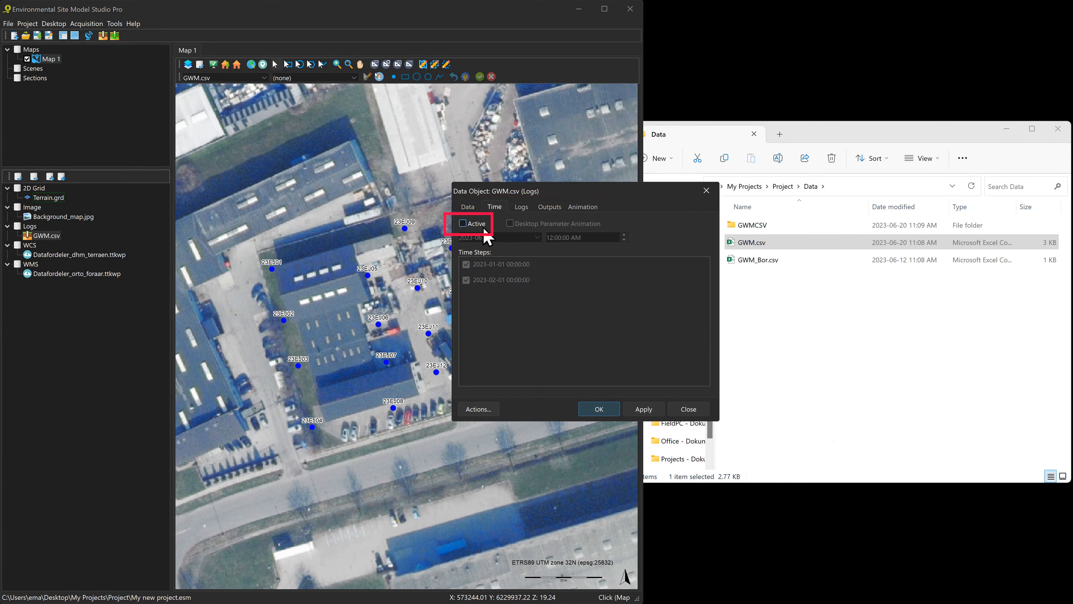
pyautogui.click(470, 225)
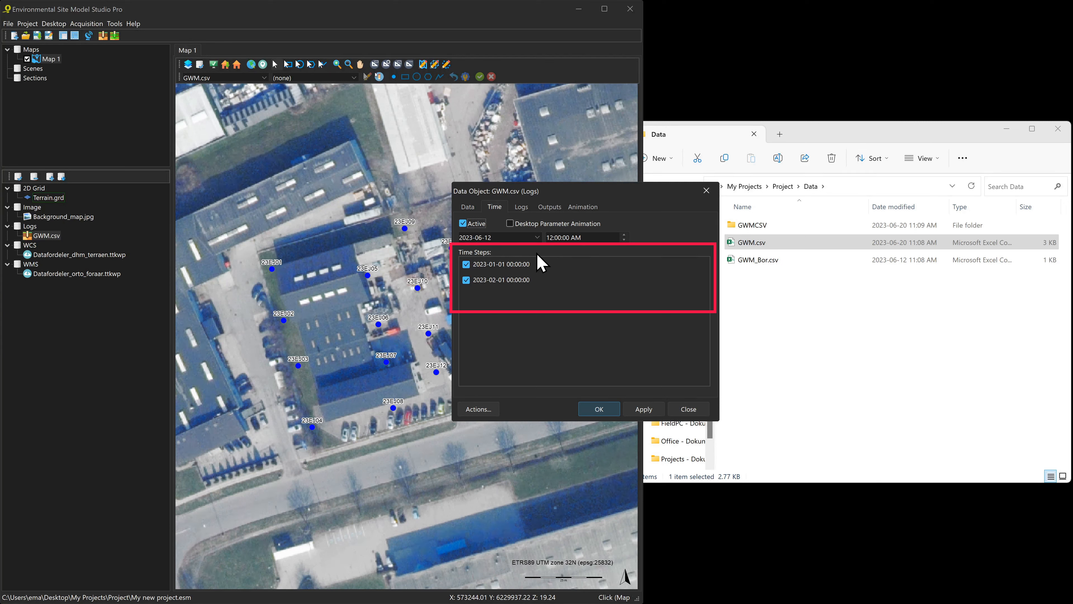
pyautogui.click(467, 280)
pyautogui.click(467, 280)
pyautogui.rightClick(491, 283)
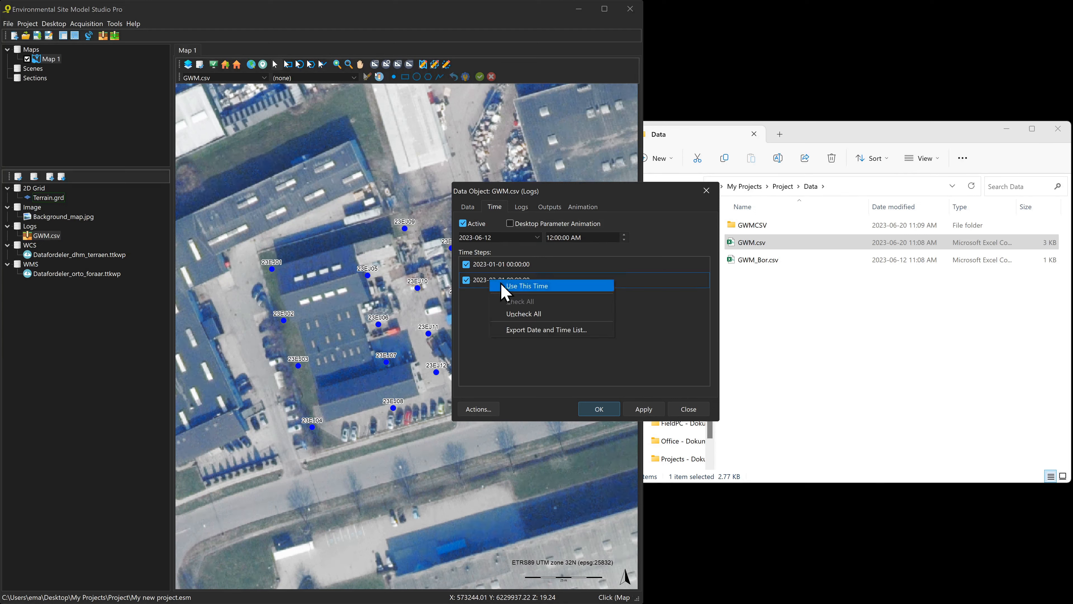
pyautogui.click(517, 290)
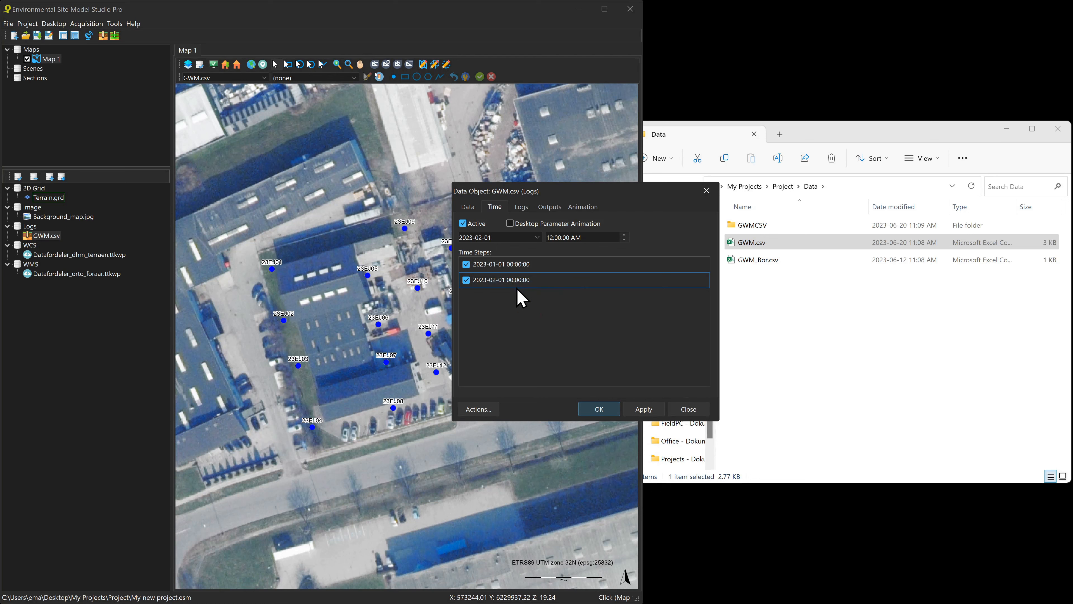
pyautogui.click(599, 409)
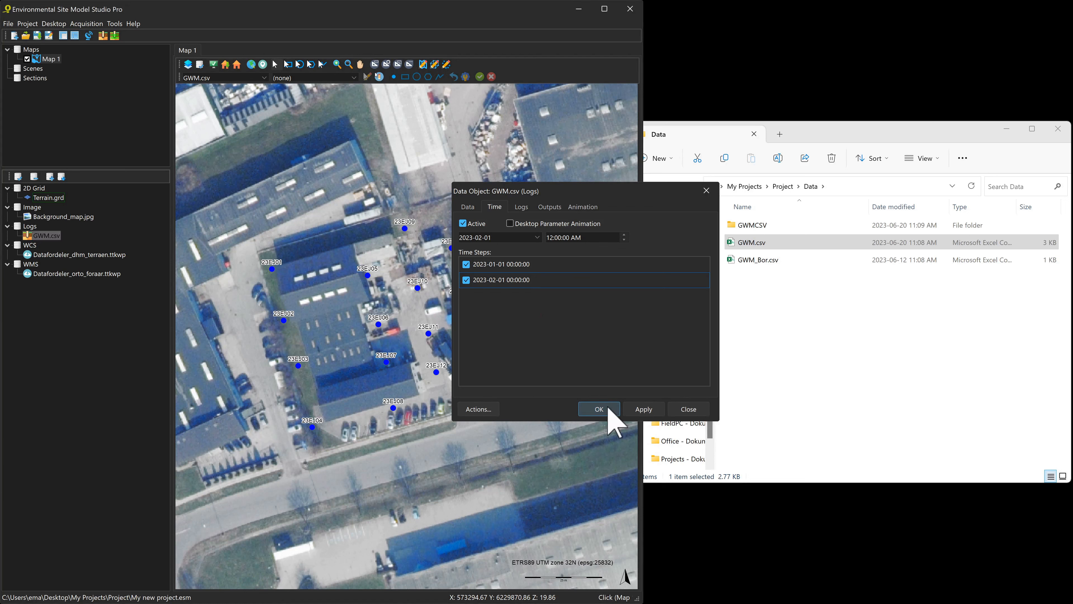
# Step: Reopen the depth chart and time chart of log 23EJ11 to check the values shown for the active time step
pyautogui.click(428, 334)
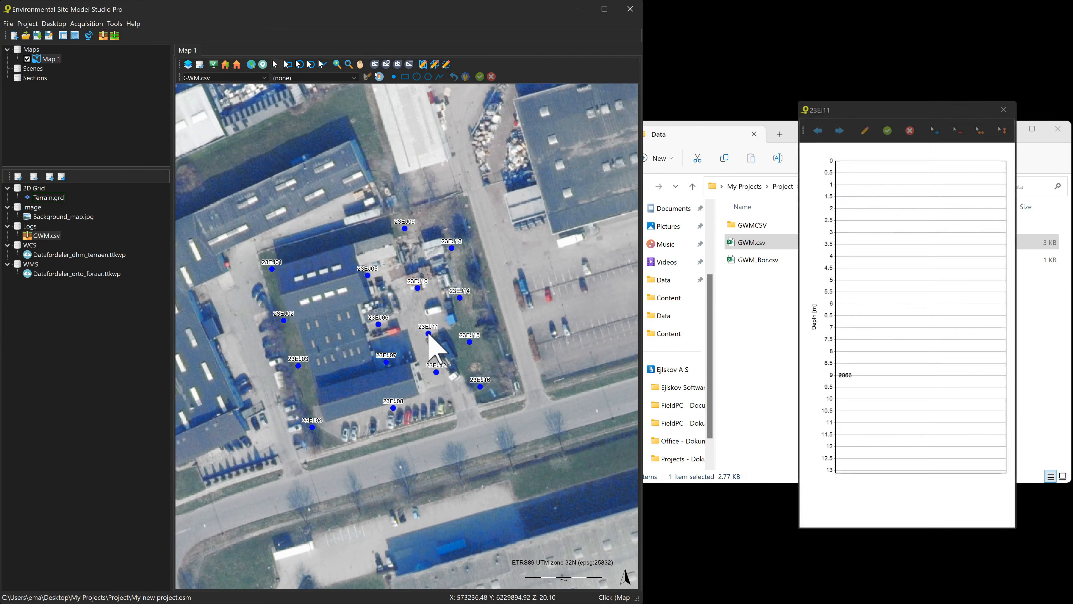
pyautogui.rightClick(807, 417)
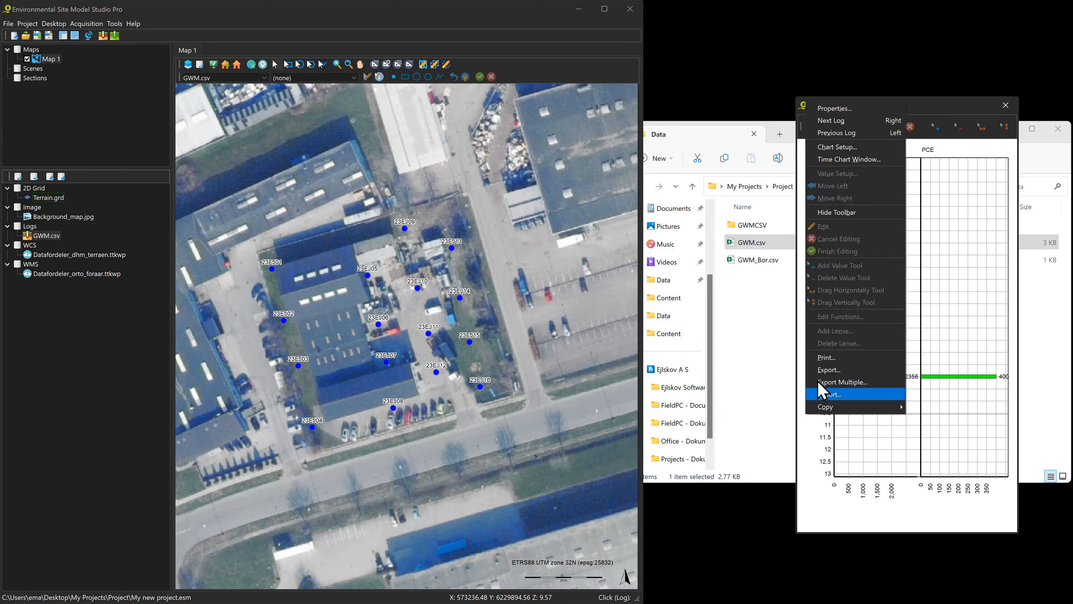
pyautogui.click(833, 161)
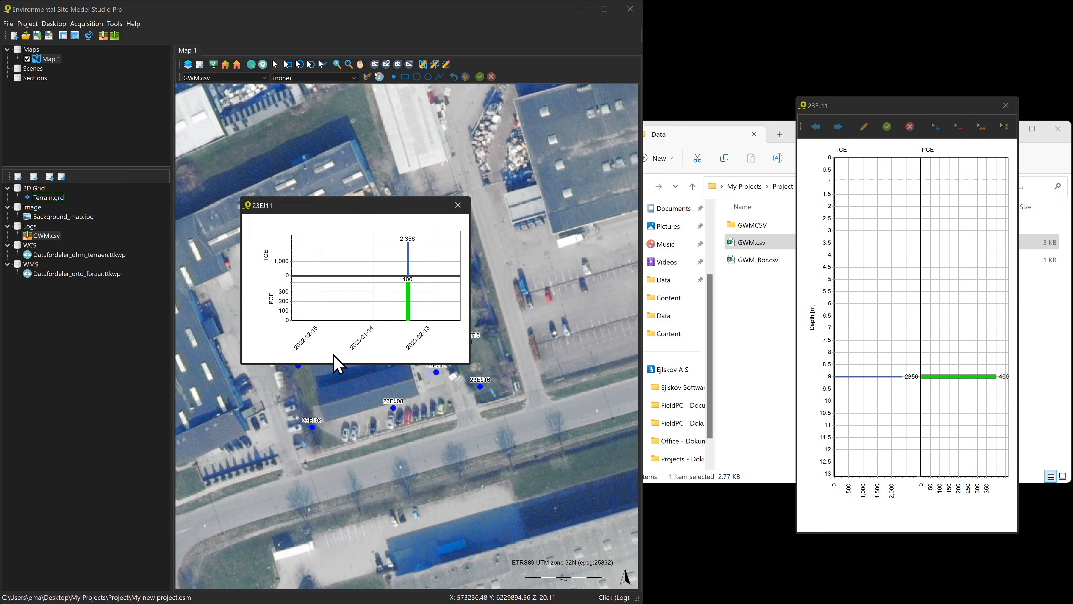
pyautogui.moveTo(356, 206); pyautogui.dragTo(651, 129)
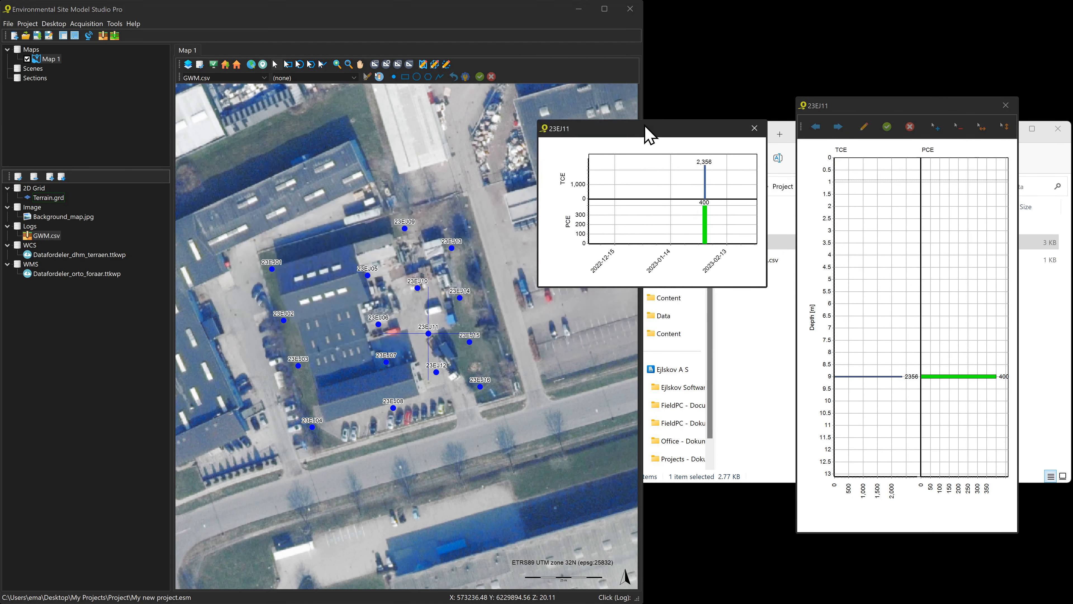